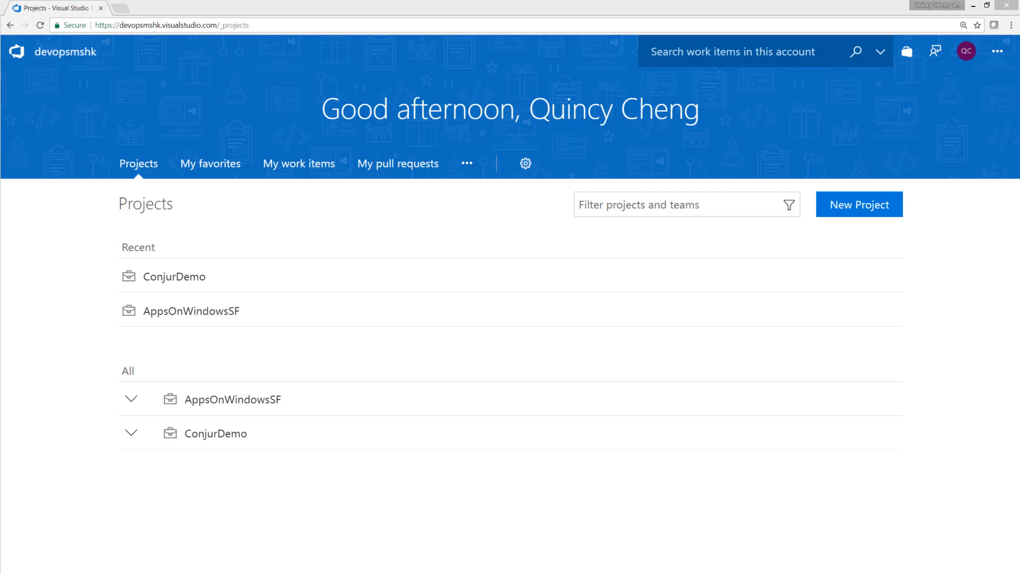
# Open the ConjurDemo project's ConjurDemo-CI build definition for editing
pyautogui.click(300, 224)
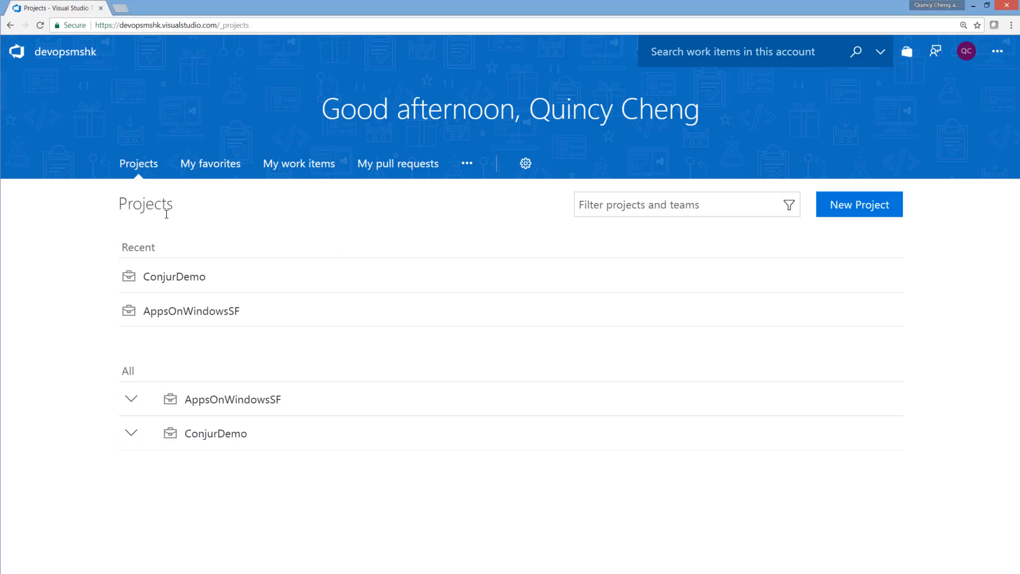
pyautogui.click(166, 277)
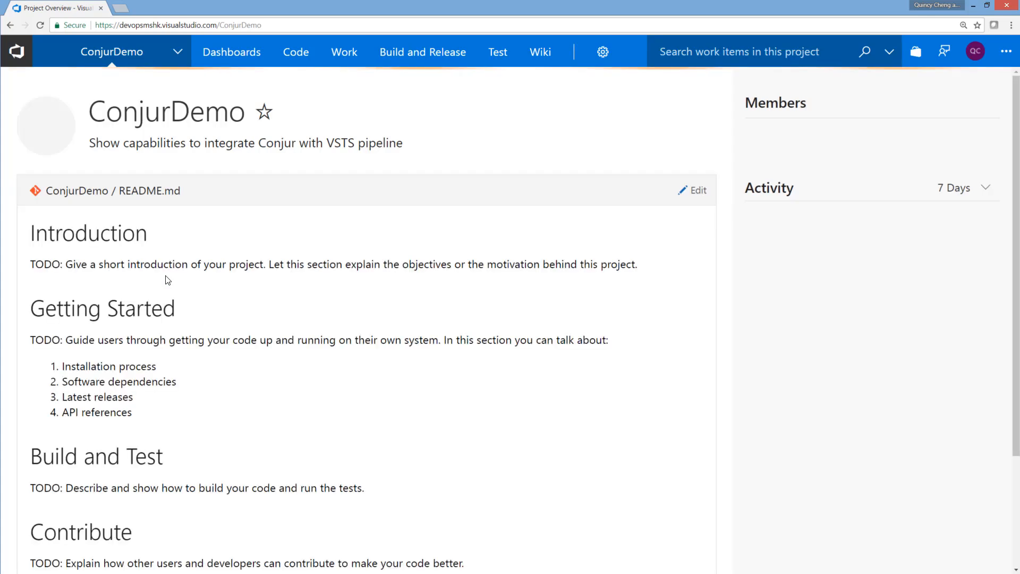
pyautogui.moveTo(429, 62)
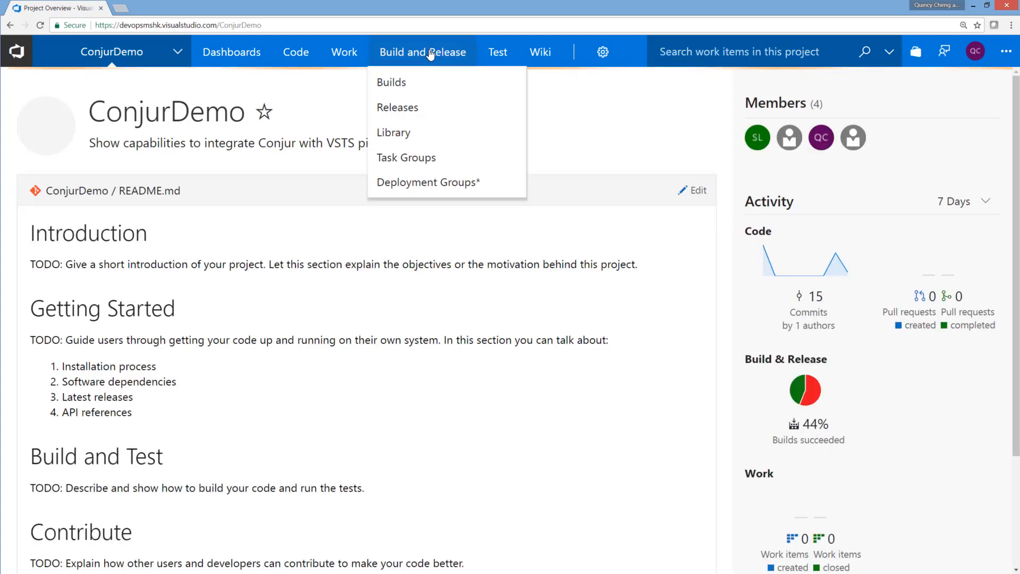
pyautogui.click(383, 84)
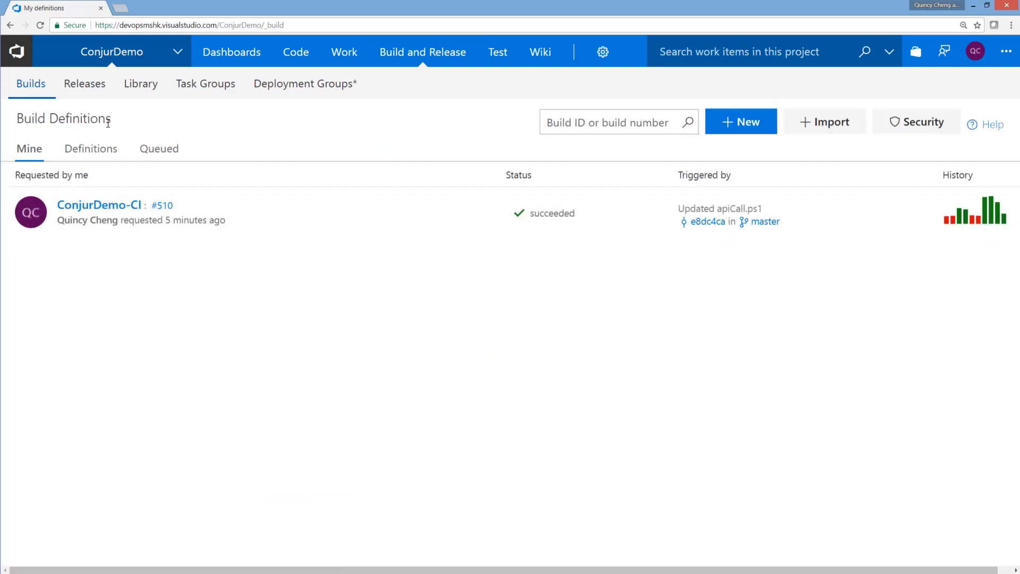
pyautogui.click(99, 205)
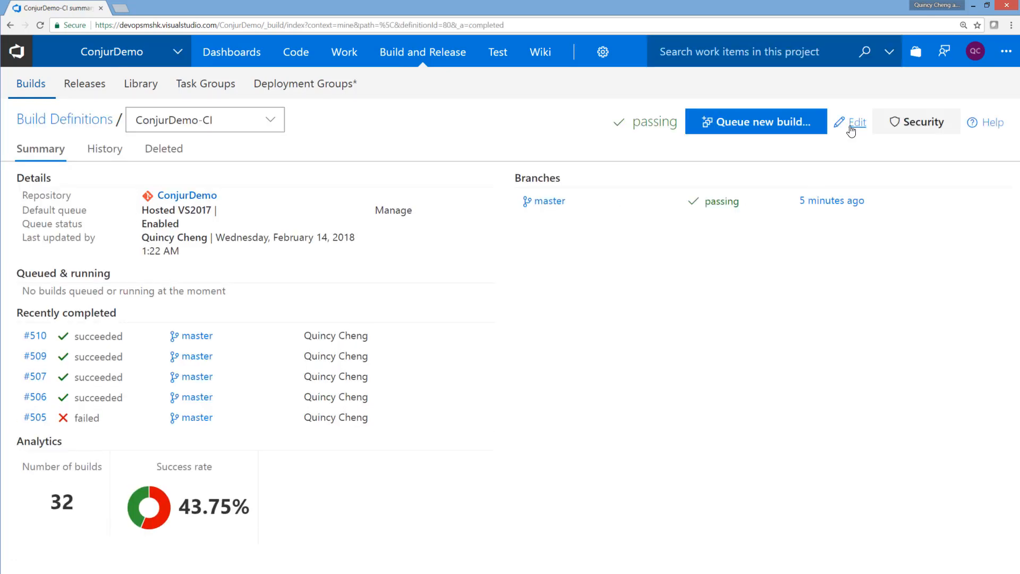
pyautogui.click(854, 127)
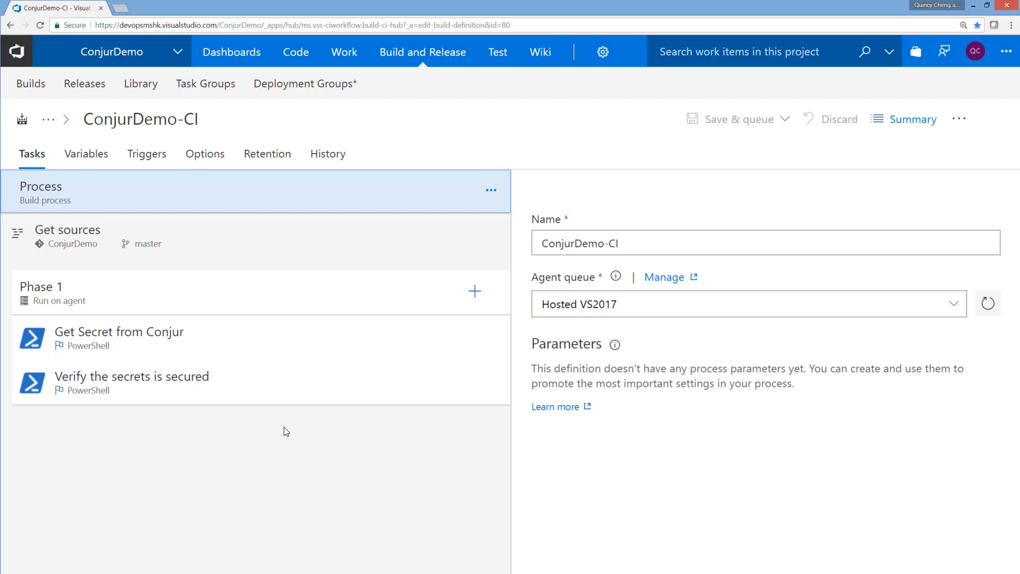
# Examine the script path and arguments of the Get Secret from Conjur task, with its settings area widened
pyautogui.click(215, 352)
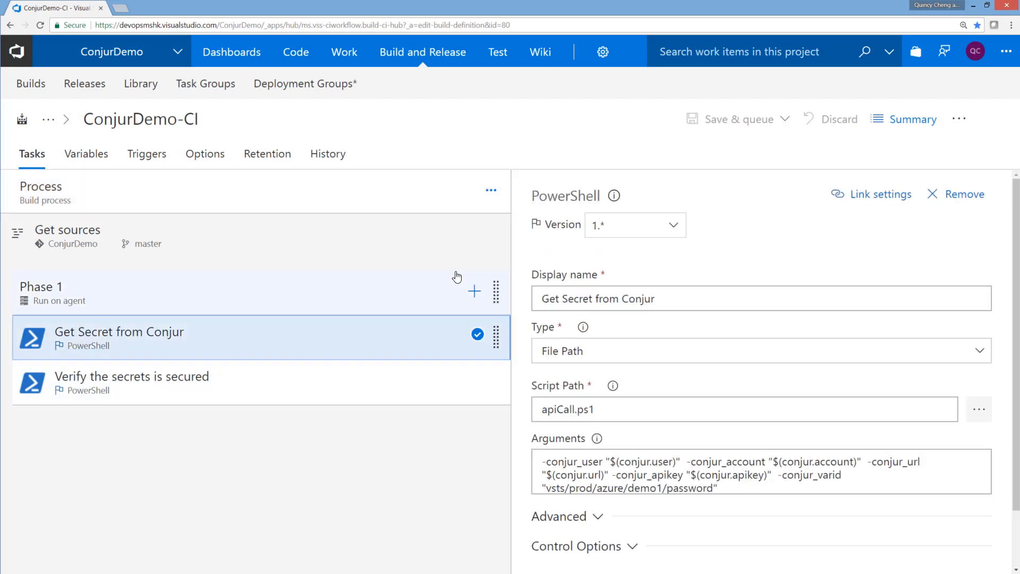
pyautogui.moveTo(511, 262); pyautogui.dragTo(280, 262)
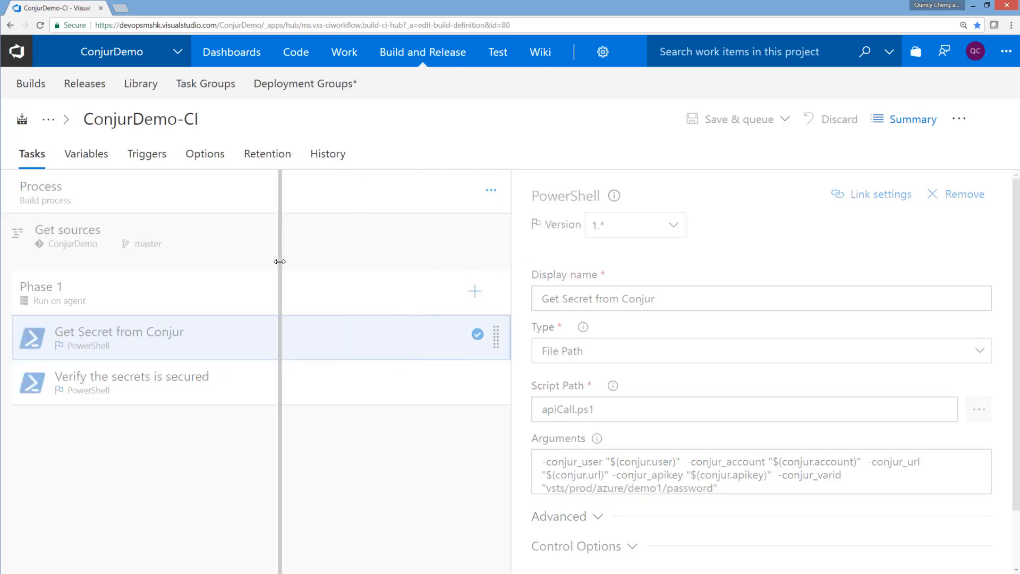
pyautogui.scroll(-1, 549, 238)
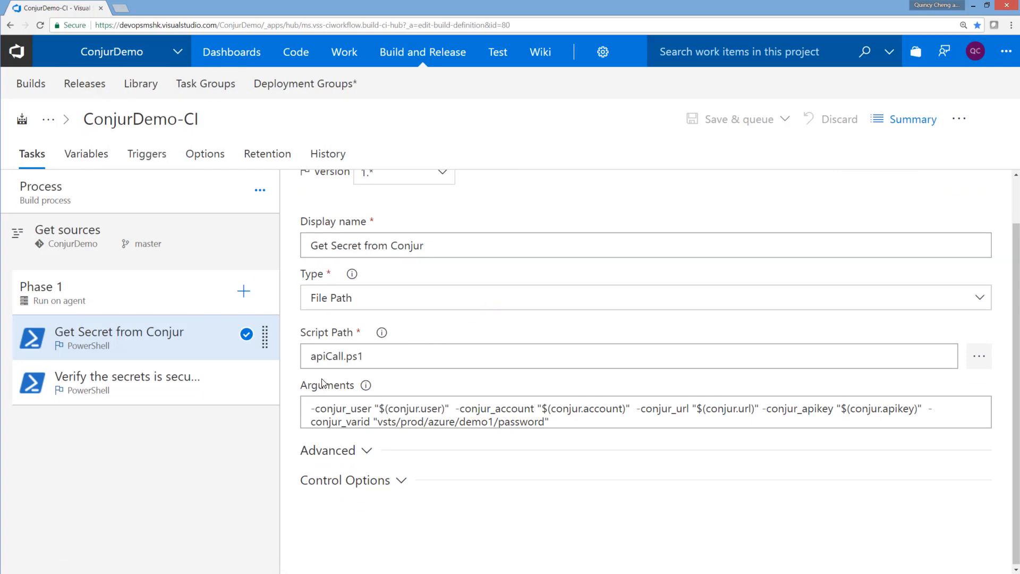
pyautogui.click(341, 357)
# Open the project's code files in a new browser tab and display the apiCall.ps1 script
pyautogui.rightClick(297, 51)
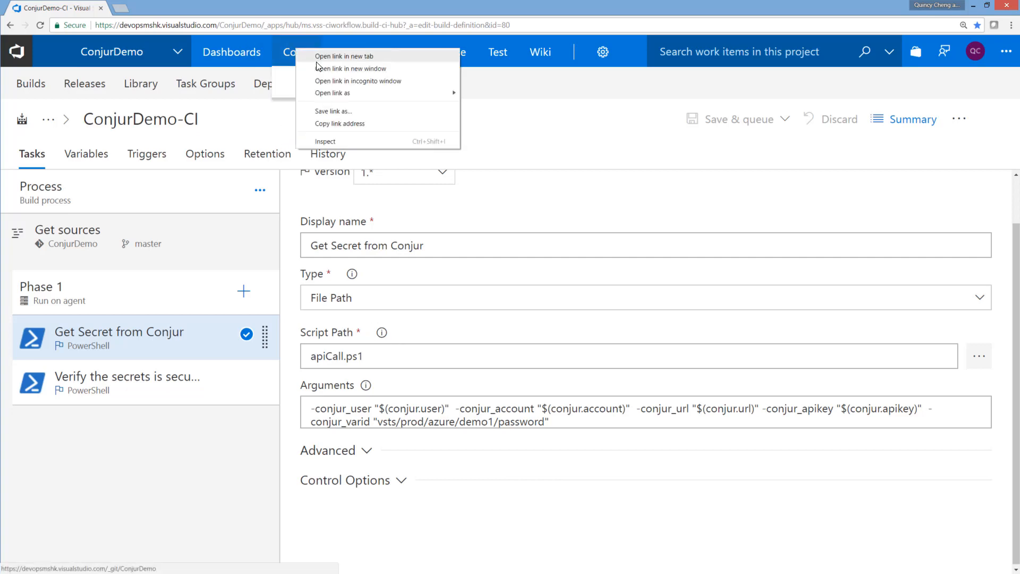
pyautogui.click(371, 2)
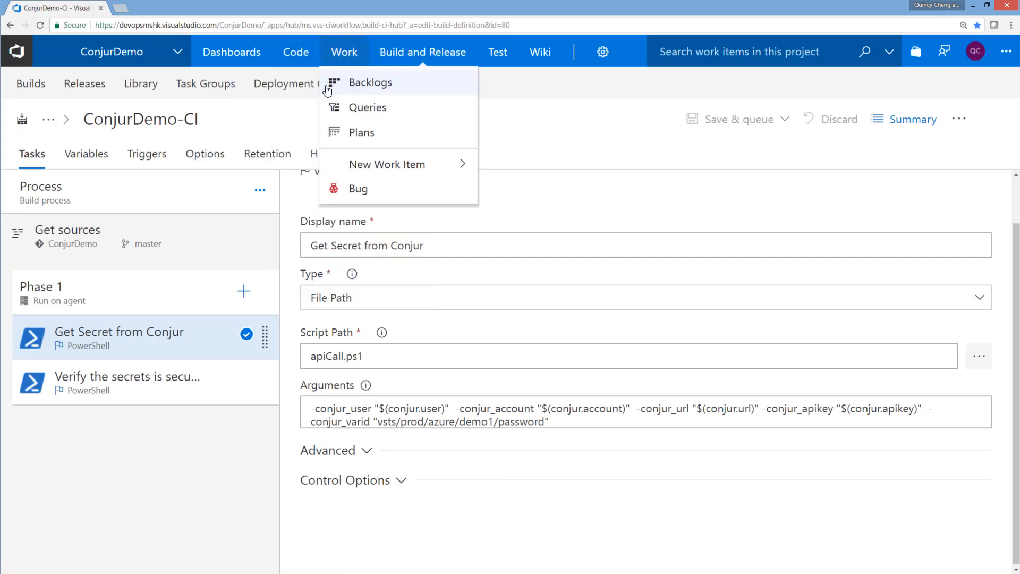
pyautogui.rightClick(303, 104)
pyautogui.click(325, 110)
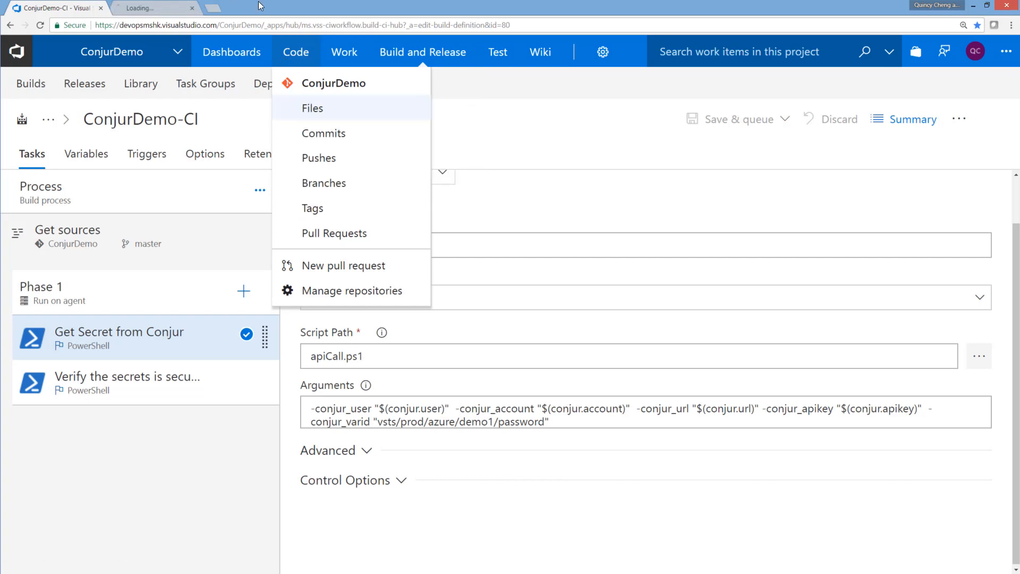
pyautogui.click(144, 7)
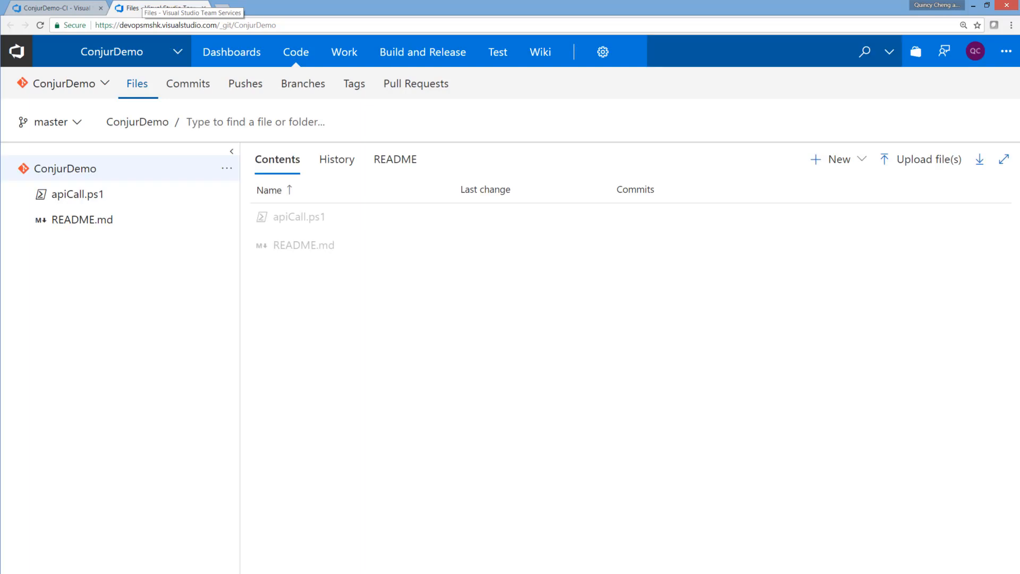
pyautogui.click(103, 202)
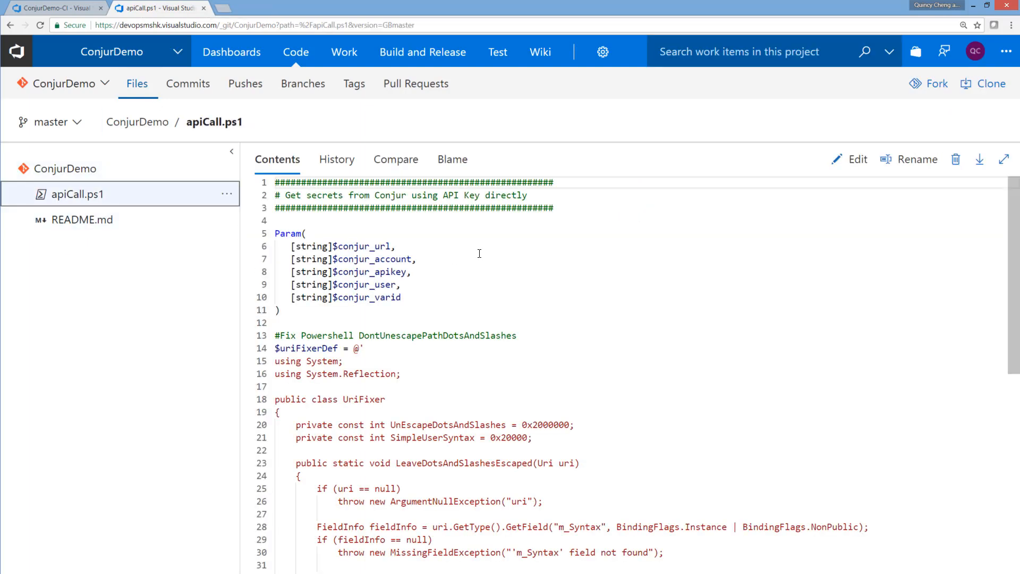
# Highlight the Param block with the Conjur input parameters in apiCall.ps1 for review
pyautogui.click(609, 258)
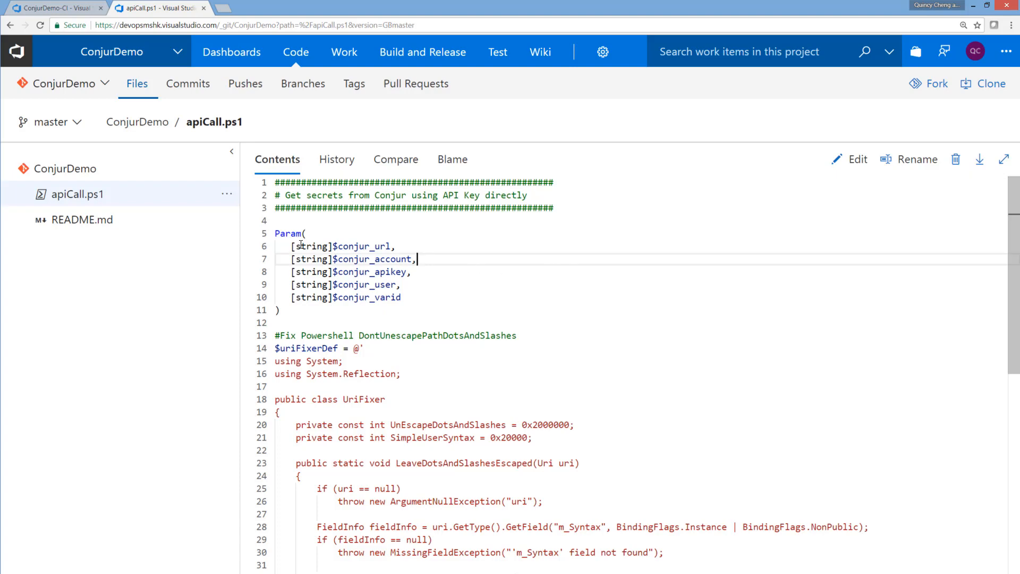
pyautogui.moveTo(275, 233); pyautogui.dragTo(306, 318)
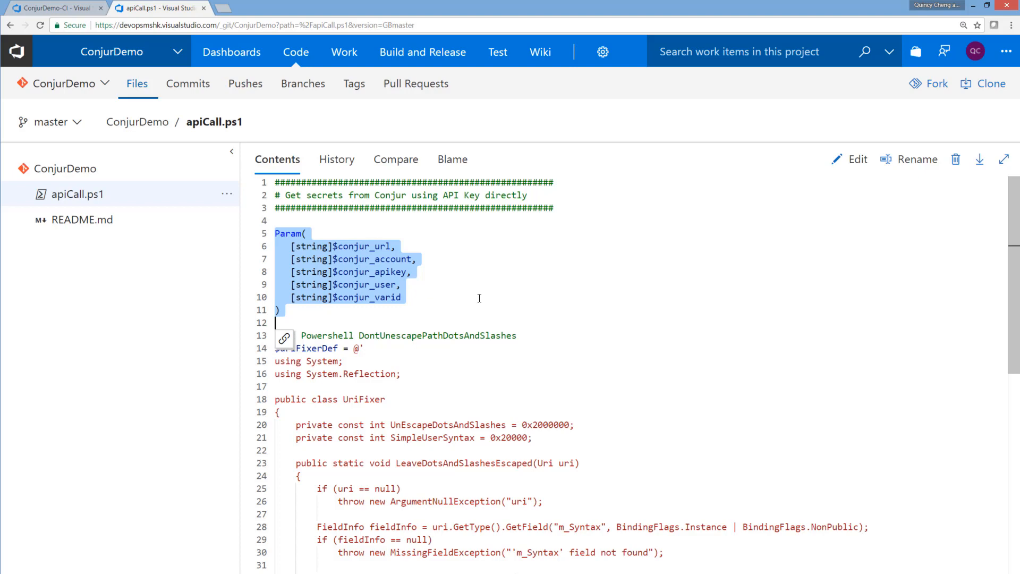
pyautogui.click(511, 296)
# Highlight in turn the script sections for getting the short lived access token, getting the secret and setting the VSTS variable
pyautogui.scroll(-2, 511, 297)
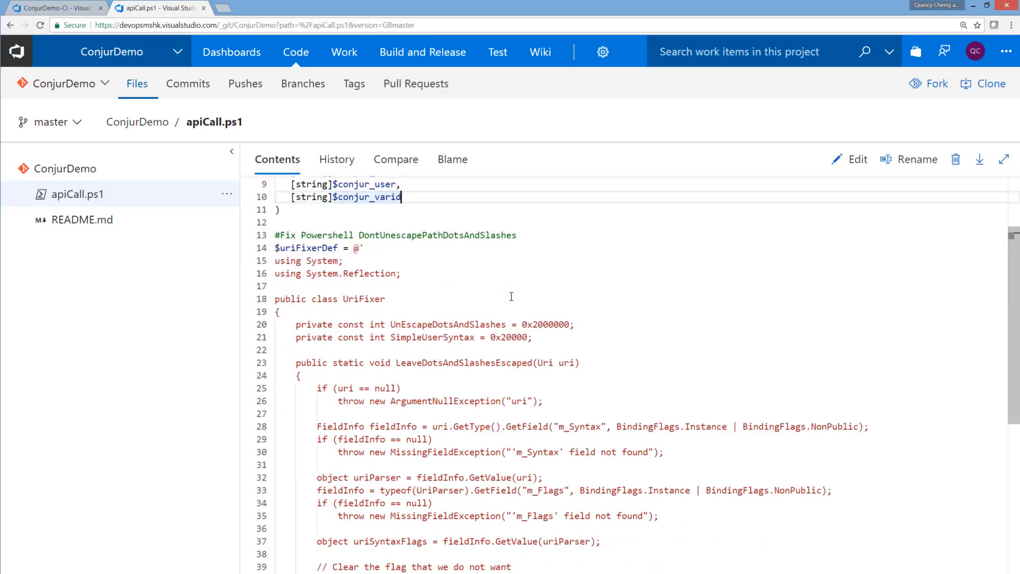
pyautogui.scroll(-1, 512, 296)
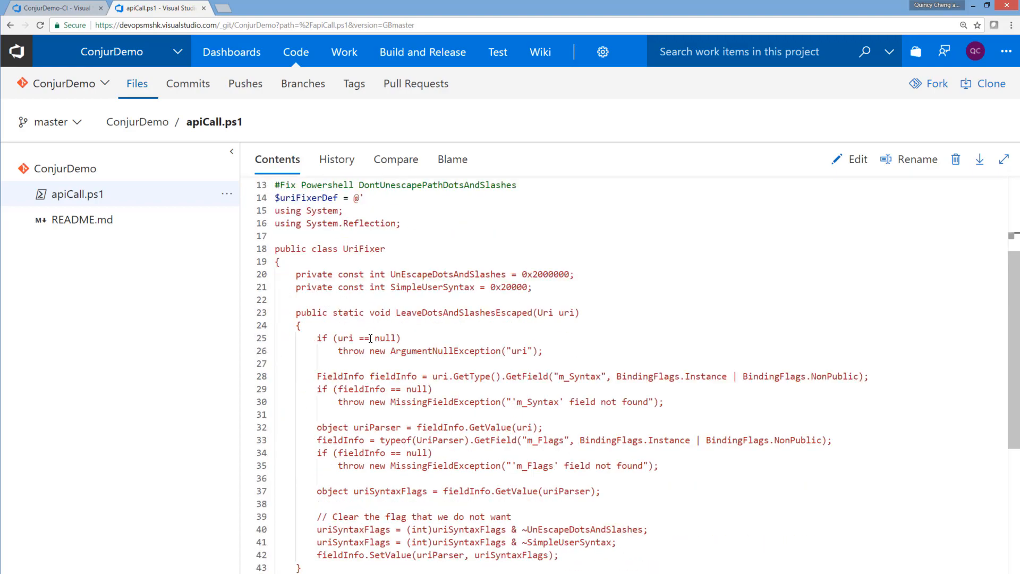
pyautogui.scroll(-5, 426, 363)
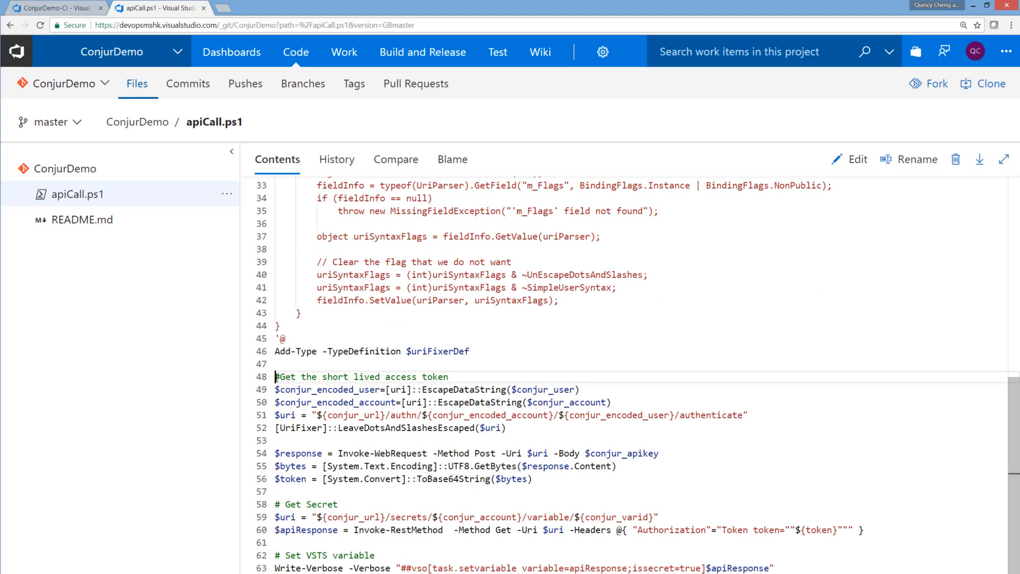
pyautogui.moveTo(276, 378); pyautogui.dragTo(298, 441)
pyautogui.moveTo(550, 460); pyautogui.dragTo(533, 479)
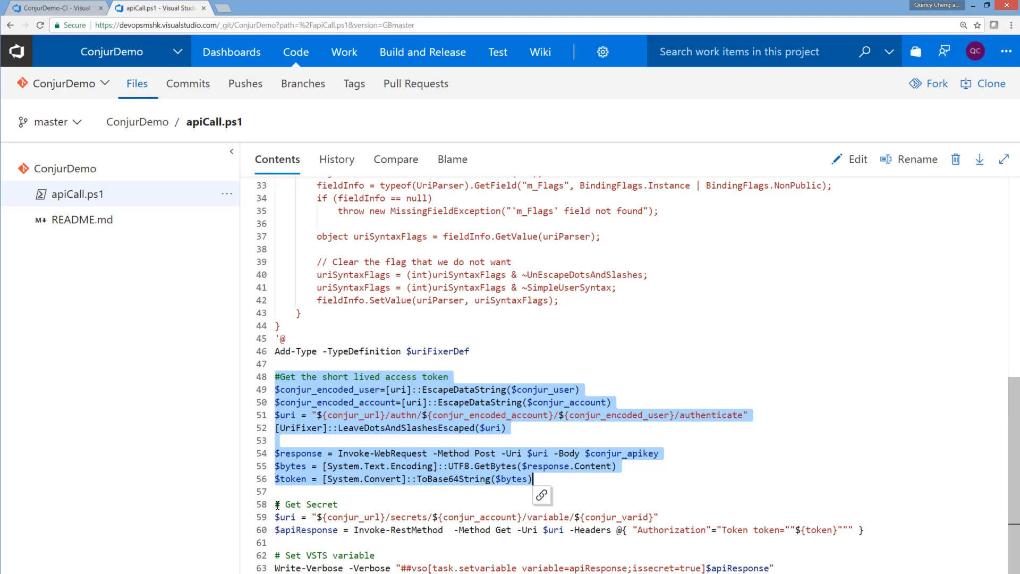
pyautogui.moveTo(276, 505); pyautogui.dragTo(890, 529)
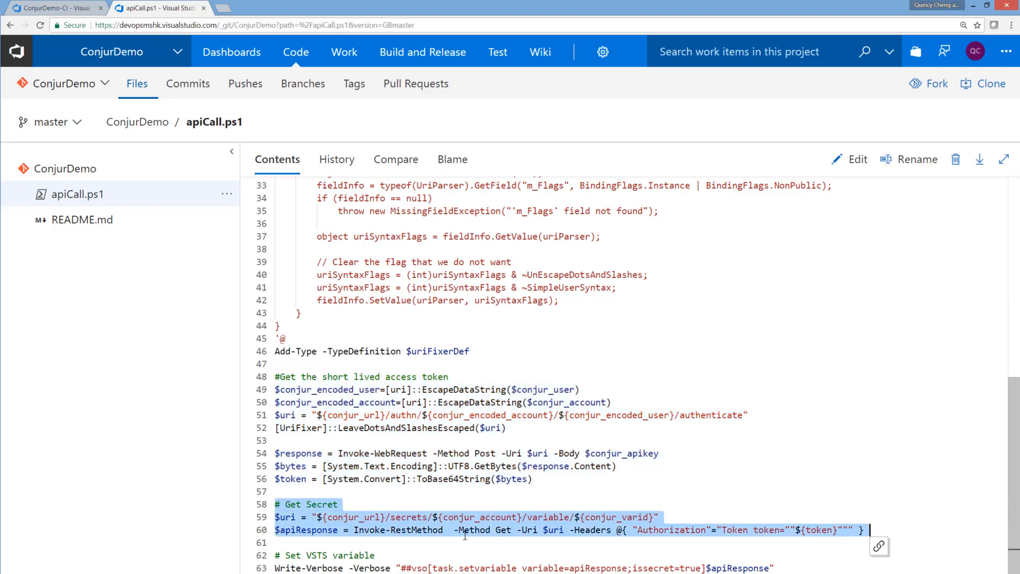
pyautogui.moveTo(275, 556); pyautogui.dragTo(818, 570)
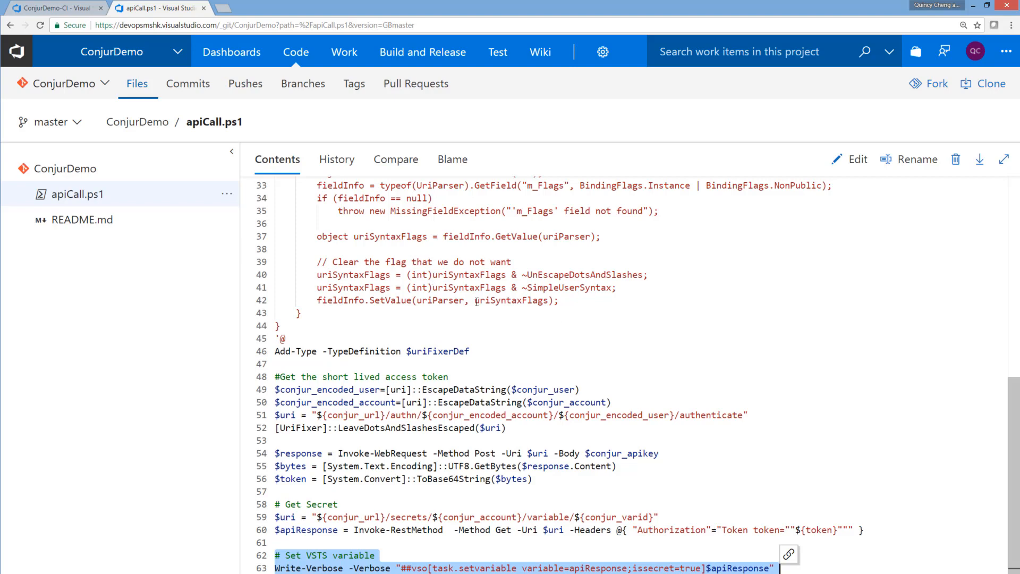
# Compare the build definition's process variables with the "Set VSTS variable" section of apiCall.ps1
pyautogui.click(59, 8)
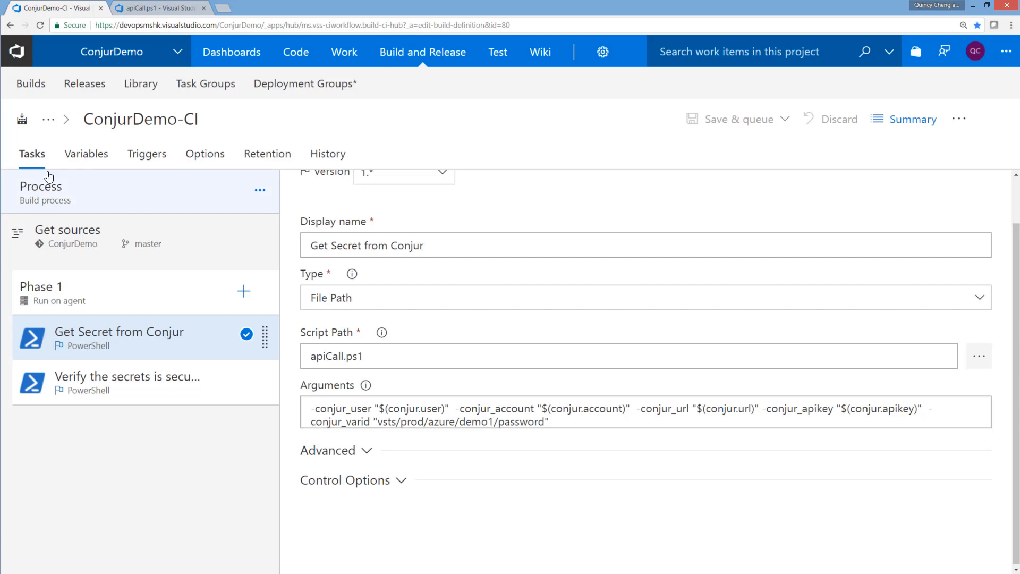
pyautogui.click(101, 155)
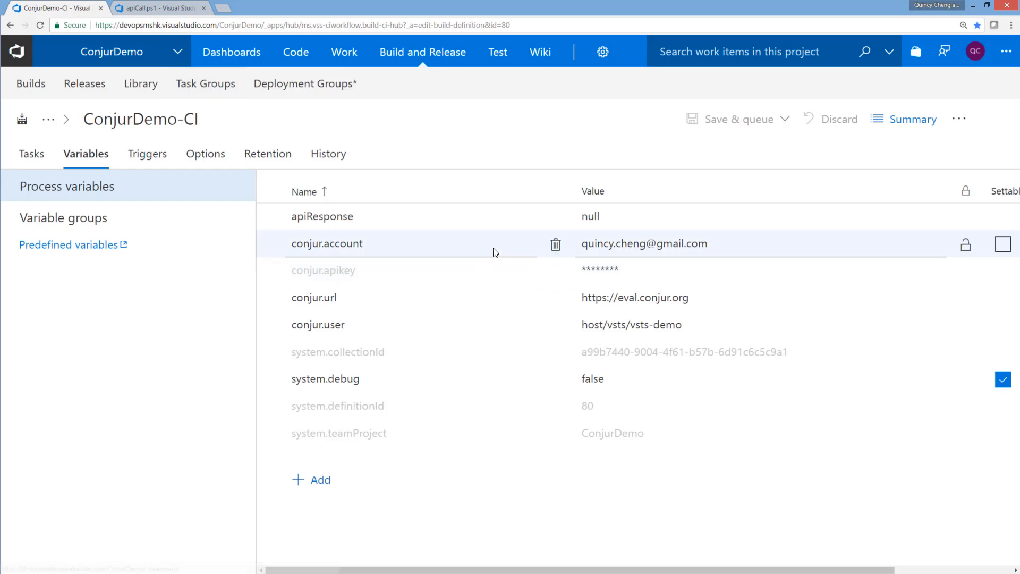
pyautogui.hotkey('ctrl', 'Tab')
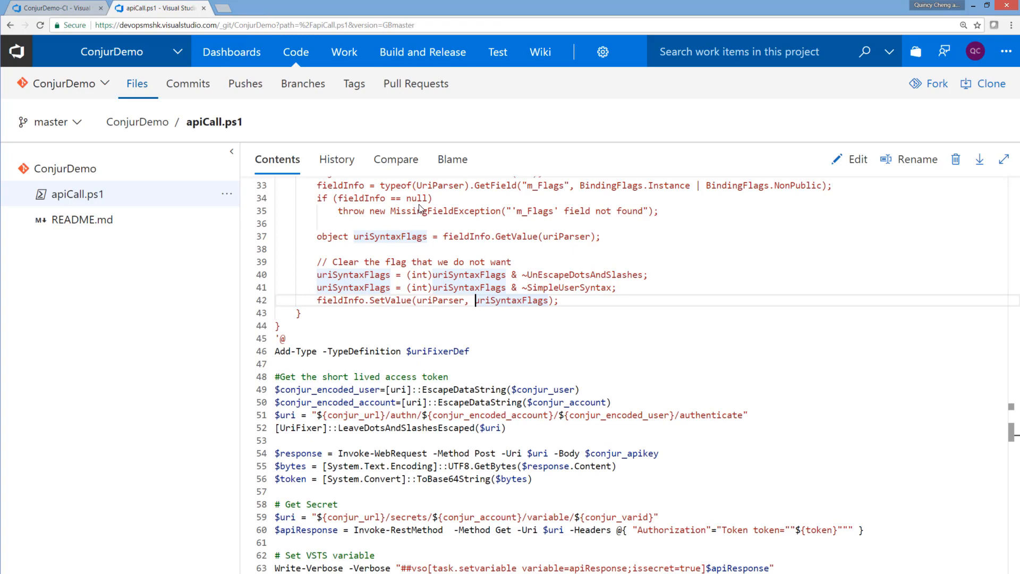
pyautogui.click(748, 366)
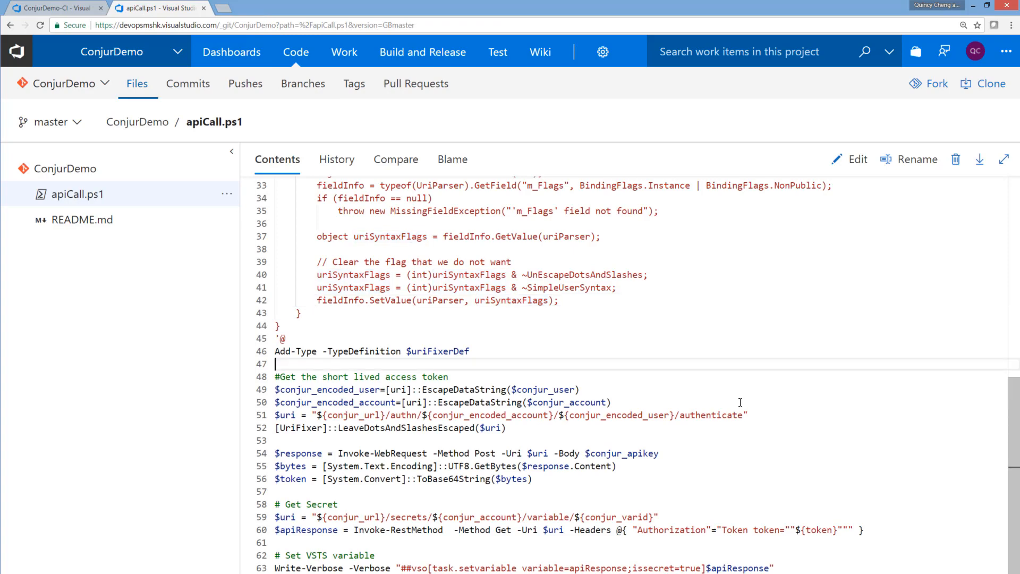
pyautogui.moveTo(307, 555); pyautogui.dragTo(375, 555)
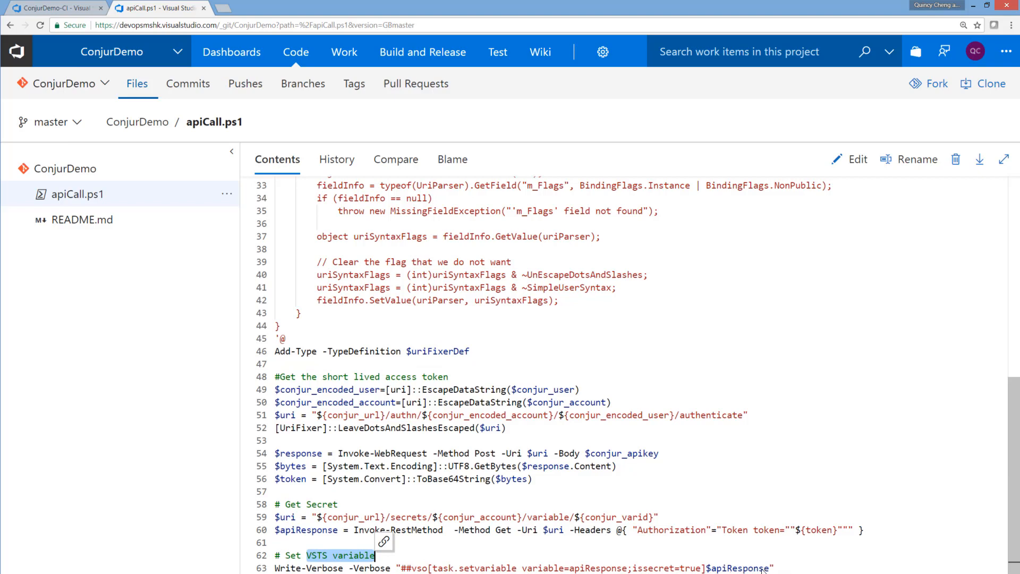
pyautogui.click(57, 8)
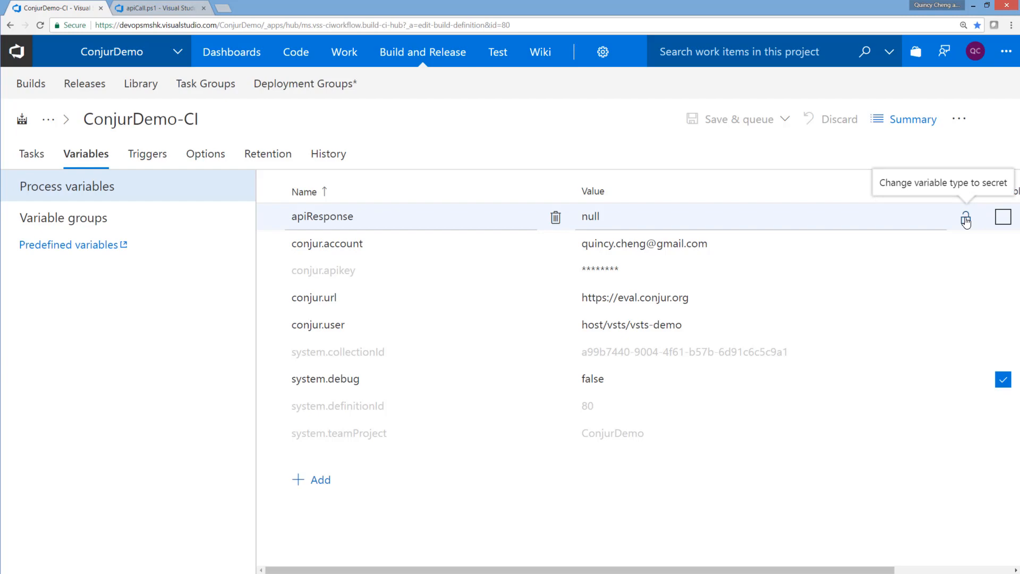
# Return to apiCall.ps1 and examine the code that requests and encodes the access token
pyautogui.click(159, 8)
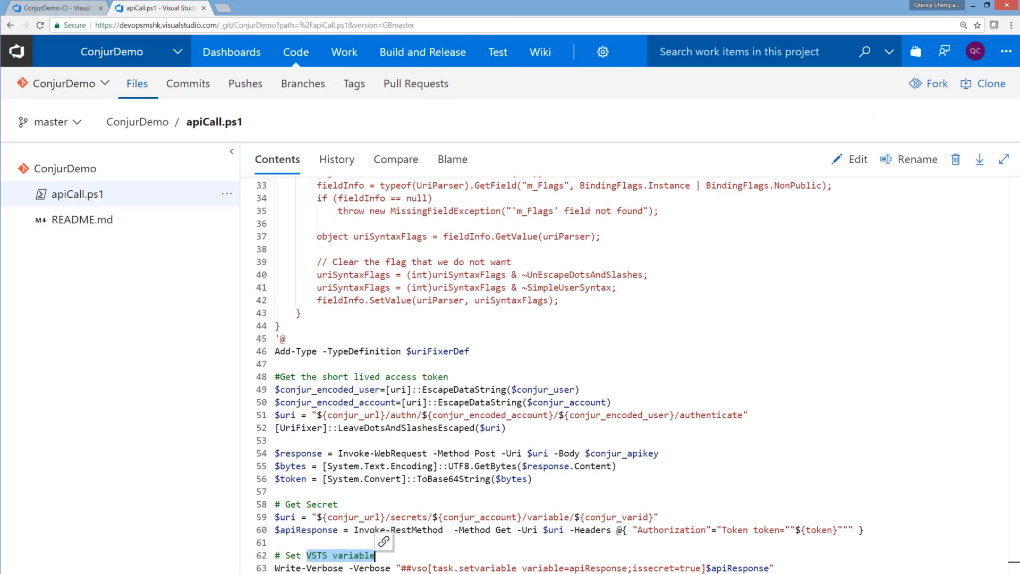
pyautogui.click(586, 415)
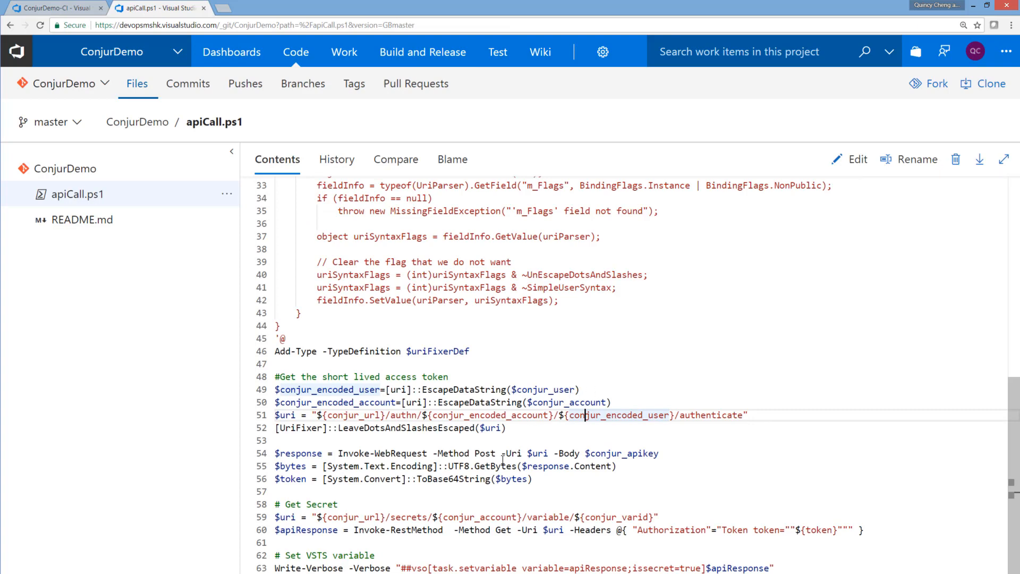
pyautogui.click(637, 479)
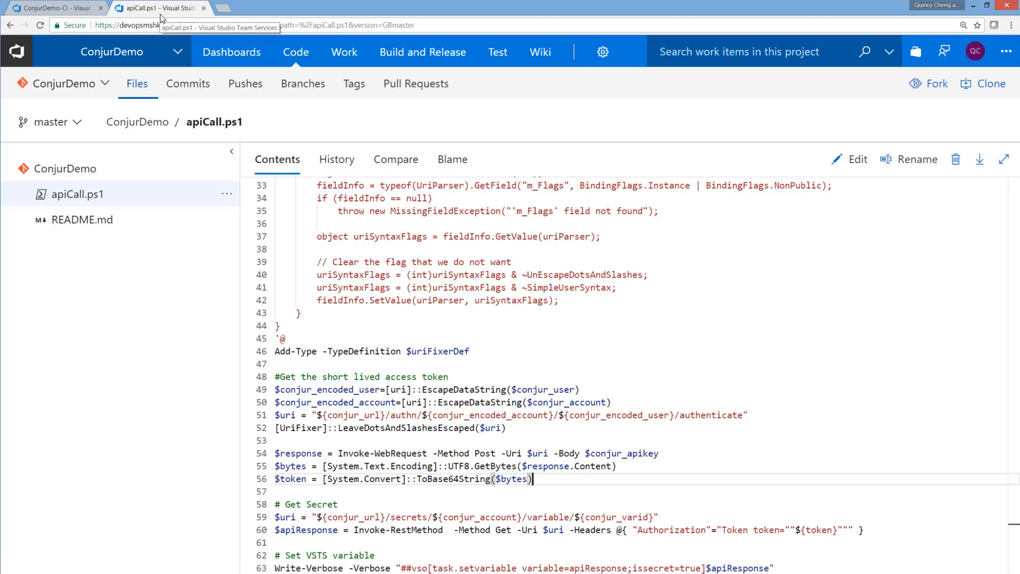
# Return to the build definition's tasks and open the Verify the secrets is secured task to inspect its settings
pyautogui.click(41, 6)
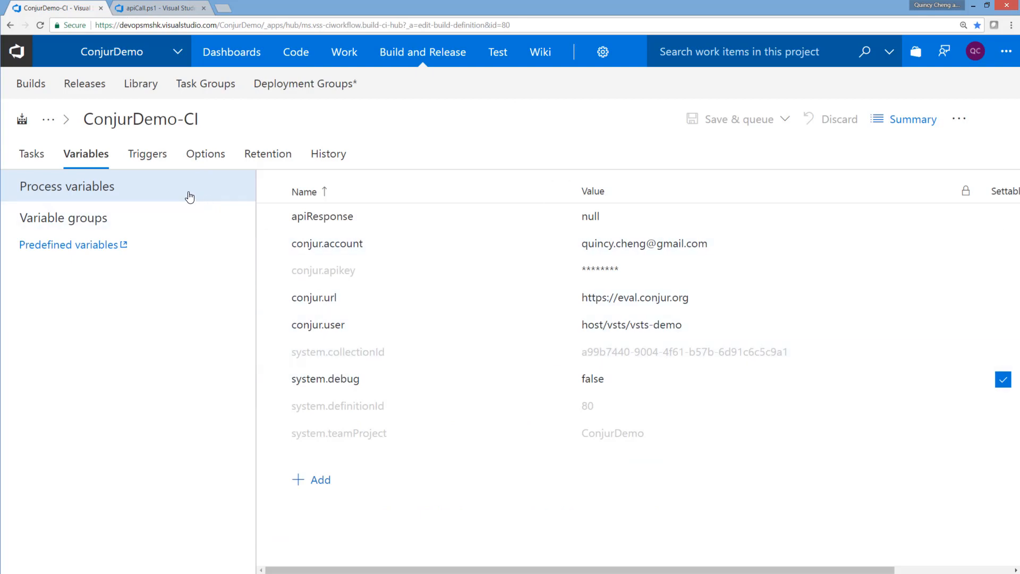
pyautogui.click(16, 155)
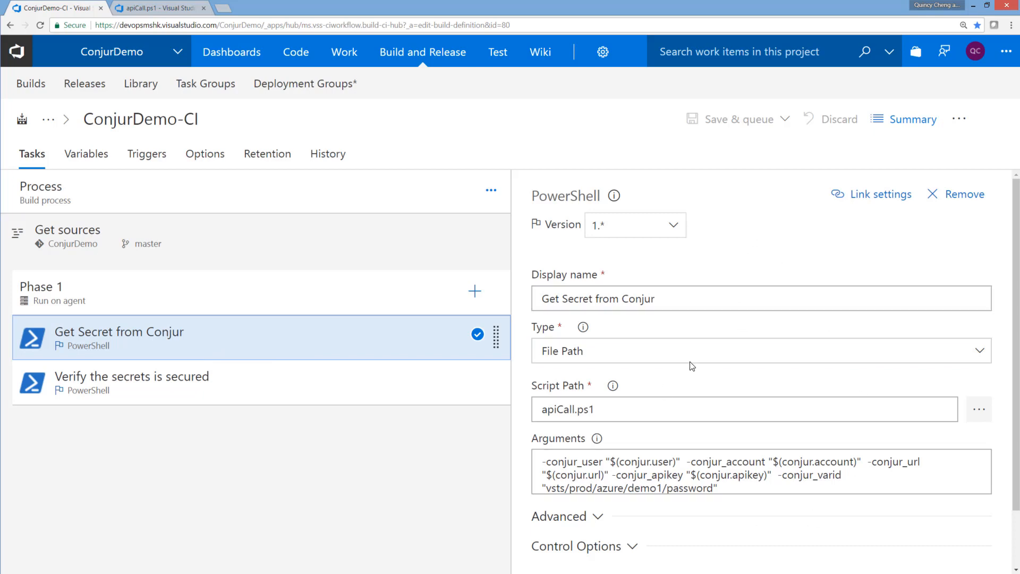
pyautogui.scroll(-1, 692, 366)
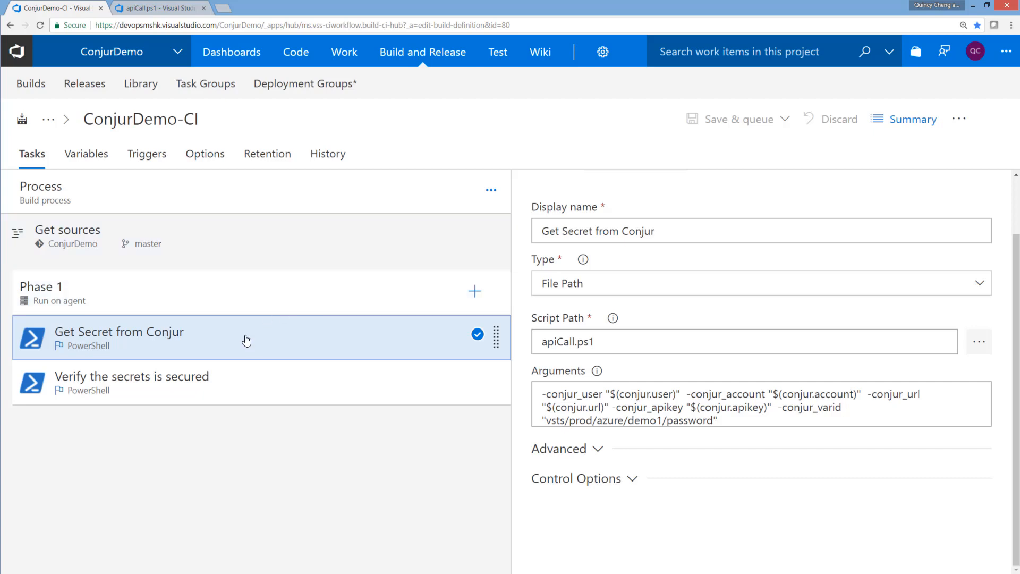
pyautogui.click(288, 386)
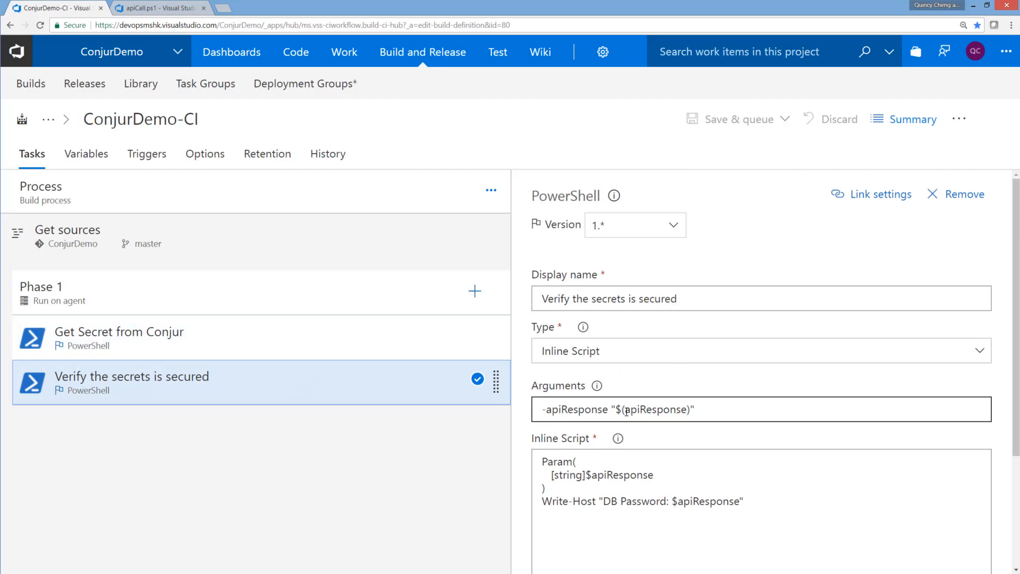
# Highlight the -apiResponse argument, the Write-Host line and the whole inline script of the Verify the secrets is secured task in turn
pyautogui.moveTo(543, 412); pyautogui.dragTo(768, 376)
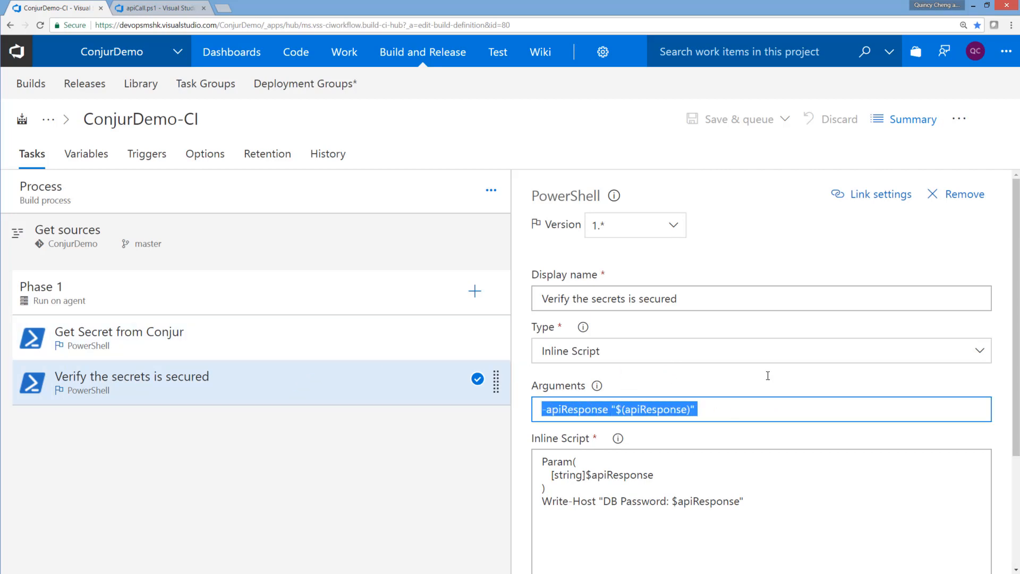
pyautogui.click(734, 414)
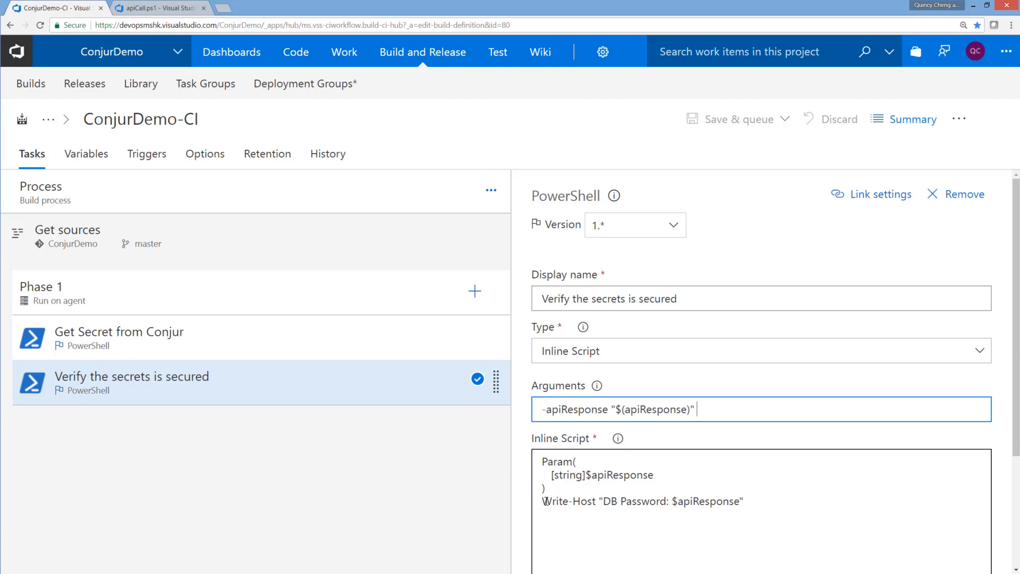
pyautogui.moveTo(546, 501); pyautogui.dragTo(830, 479)
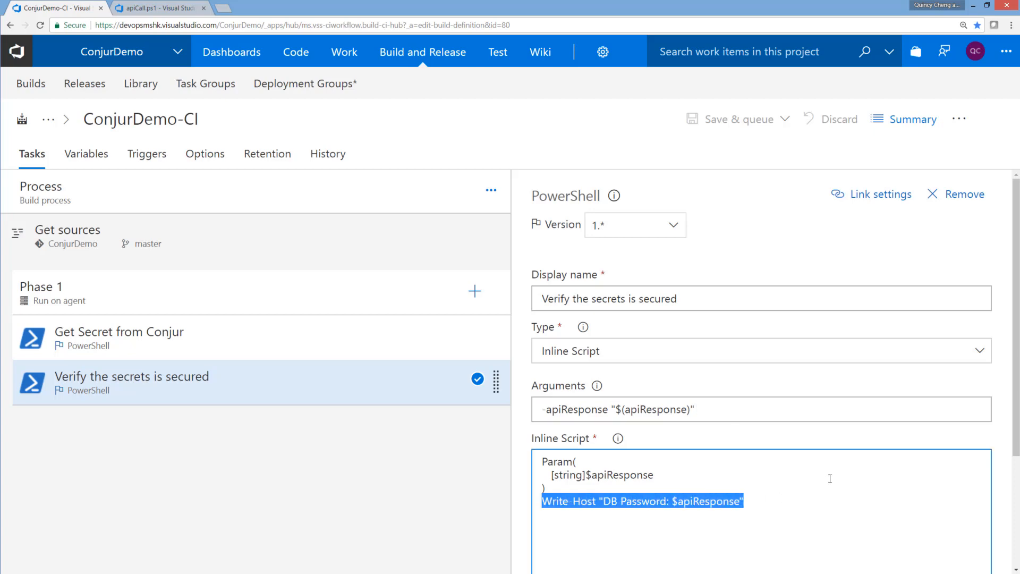
pyautogui.press('Right')
pyautogui.moveTo(775, 499); pyautogui.dragTo(506, 464)
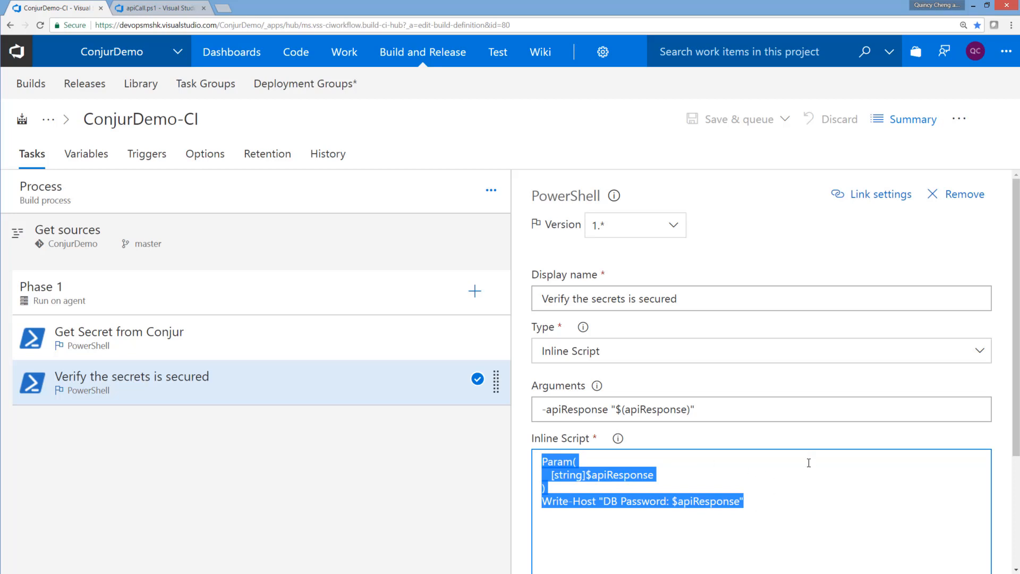
pyautogui.click(787, 487)
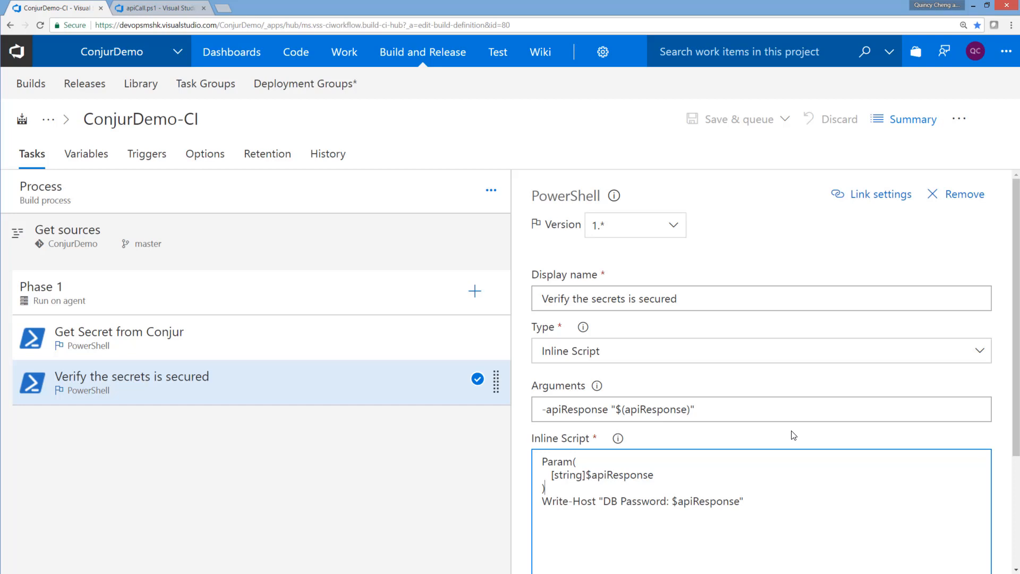
pyautogui.click(593, 42)
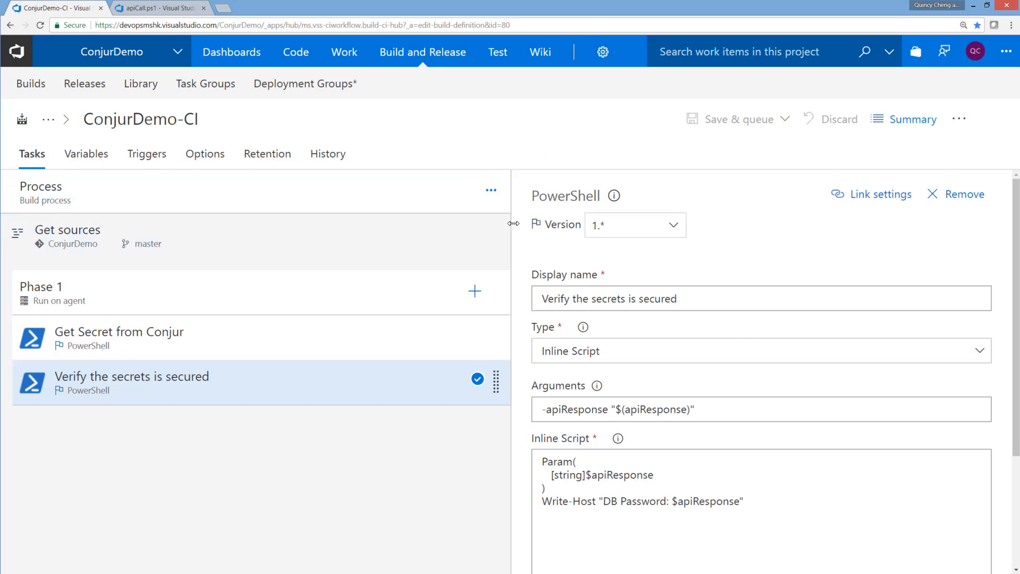
# Widen the task settings pane and queue a ConjurDemo-CI build on the Hosted VS2017 agent queue
pyautogui.moveTo(511, 223); pyautogui.dragTo(388, 212)
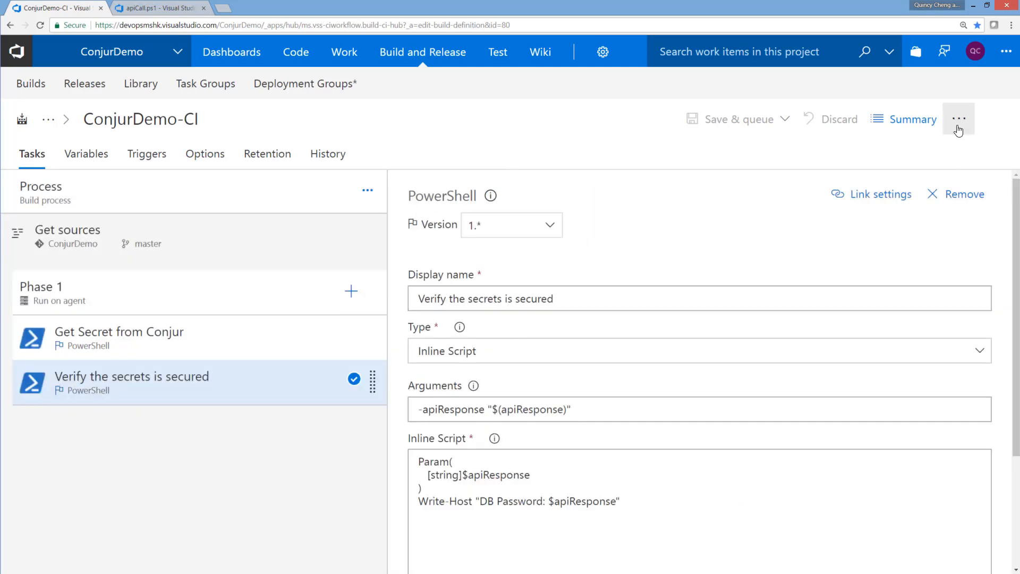
pyautogui.click(959, 119)
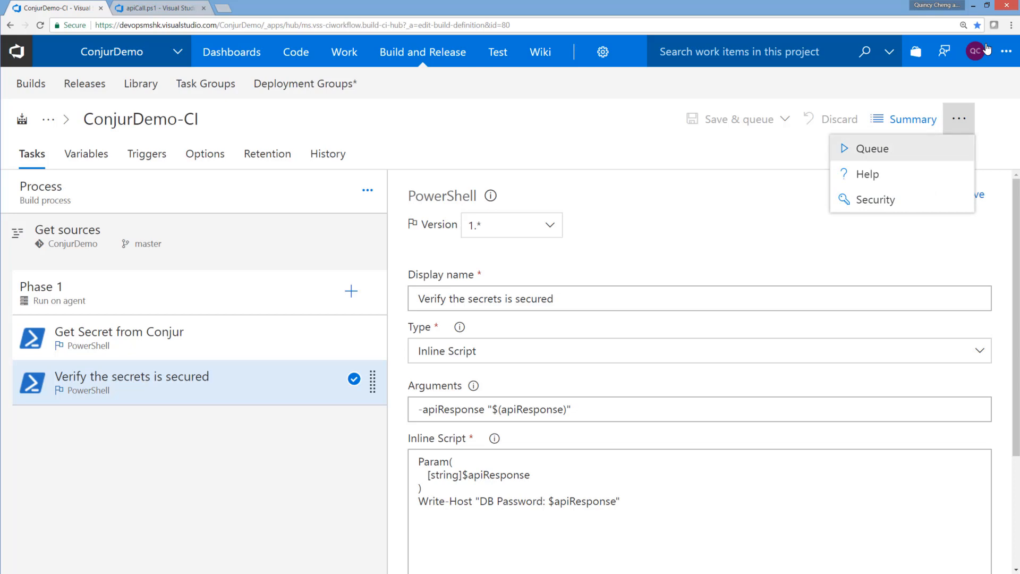
pyautogui.click(909, 152)
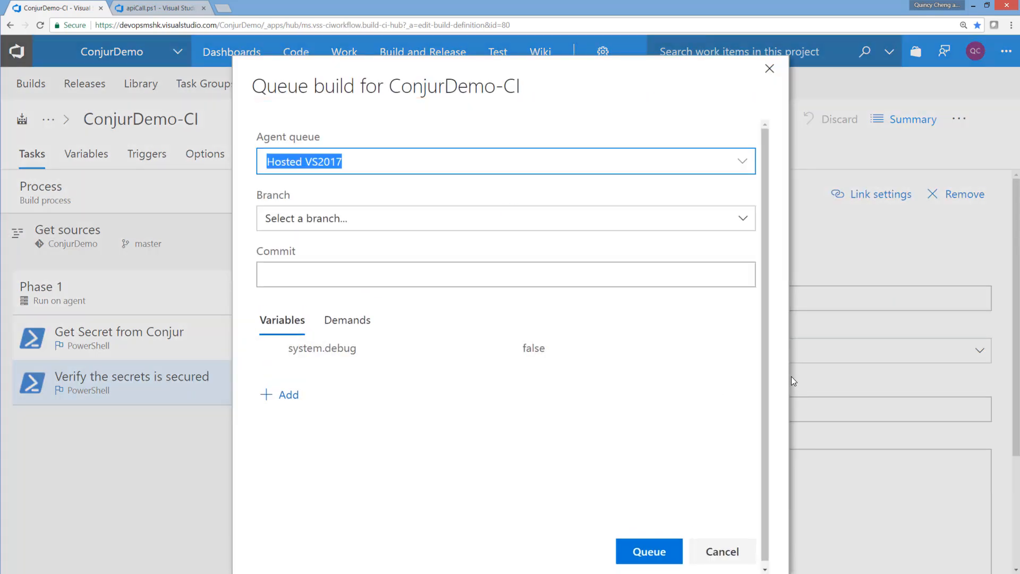
pyautogui.click(662, 555)
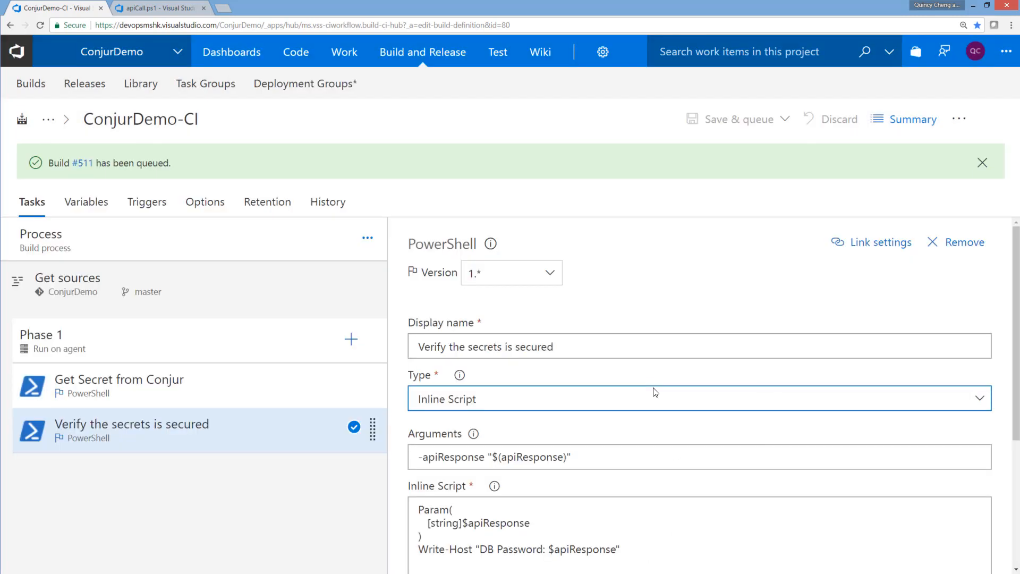
# Open the newly queued build in a separate browser tab and examine the API key argument in its console output
pyautogui.rightClick(88, 171)
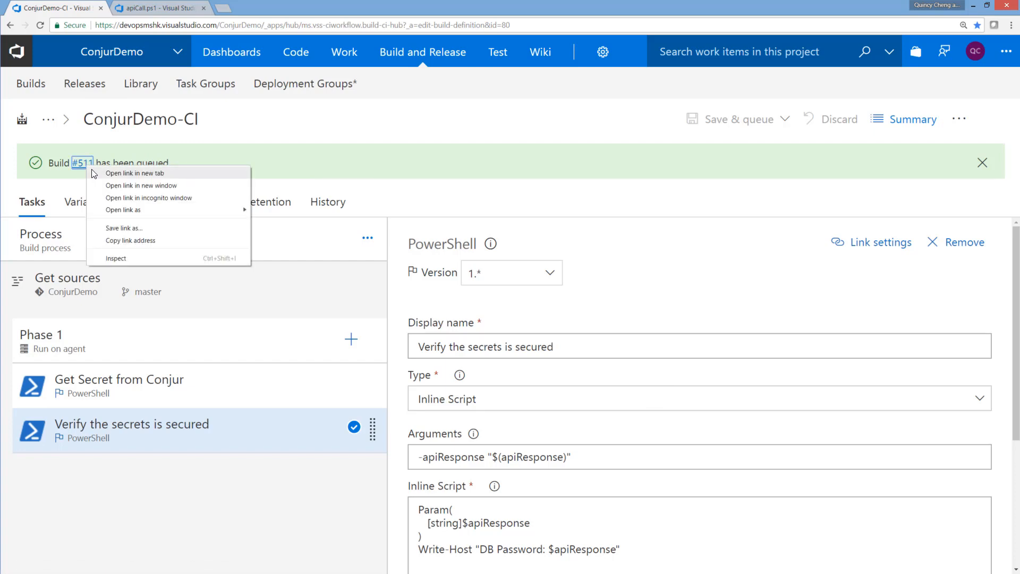
pyautogui.click(95, 173)
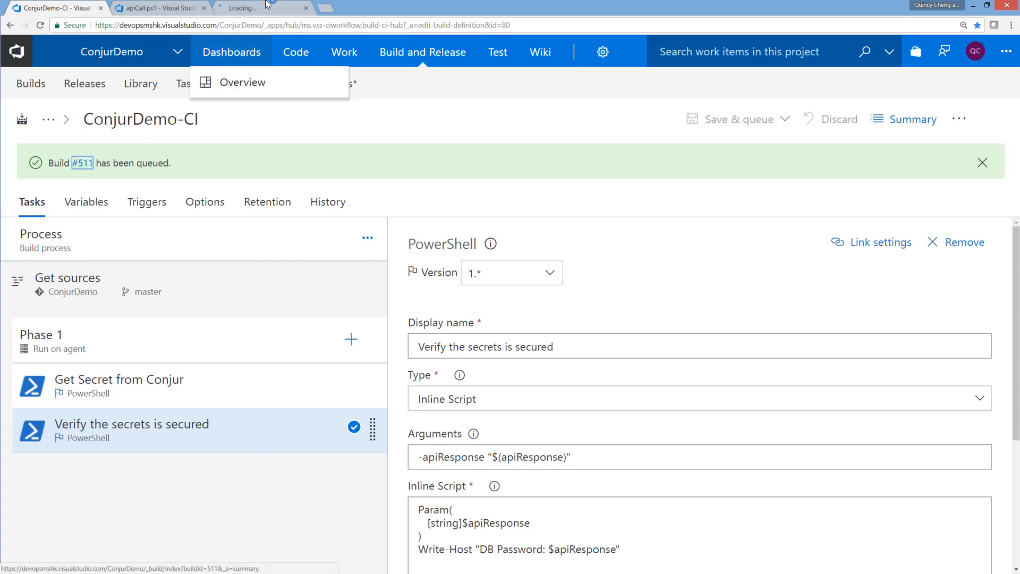
pyautogui.click(268, 7)
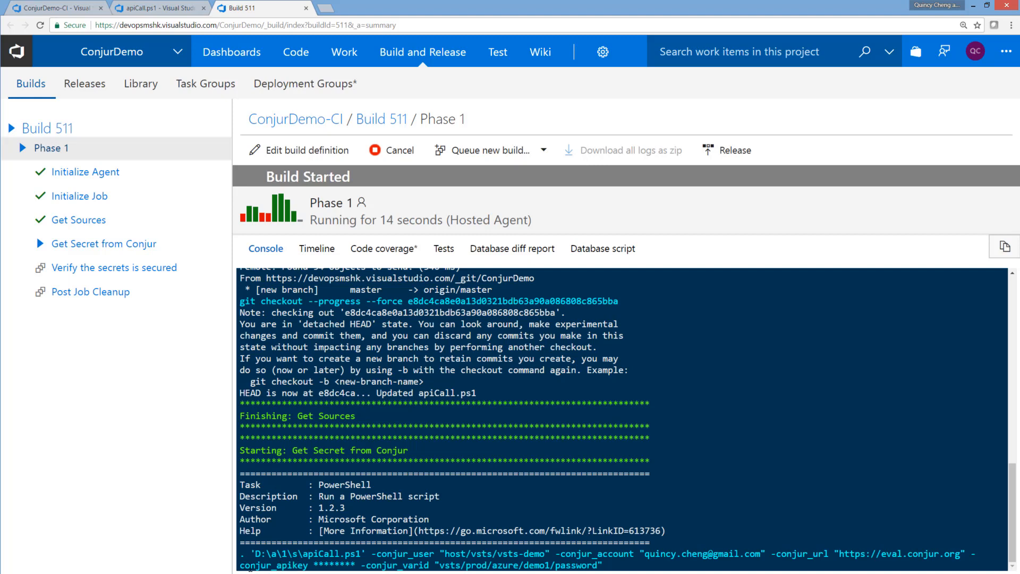
pyautogui.moveTo(240, 565); pyautogui.dragTo(356, 565)
pyautogui.click(384, 488)
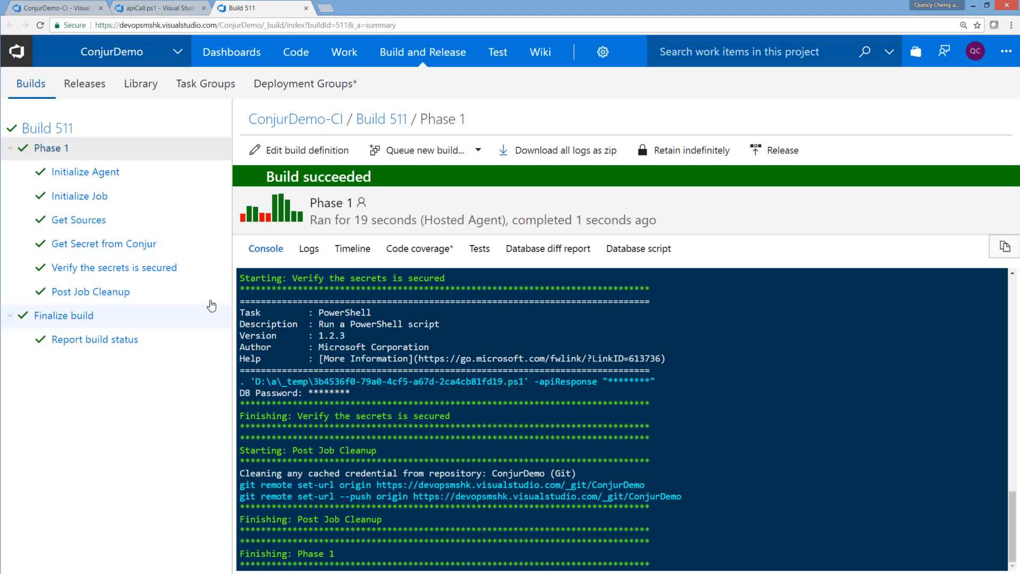
# Open the Get Secret from Conjur log and check how the -conjur_apikey value appears in the apiCall.ps1 command line
pyautogui.click(179, 249)
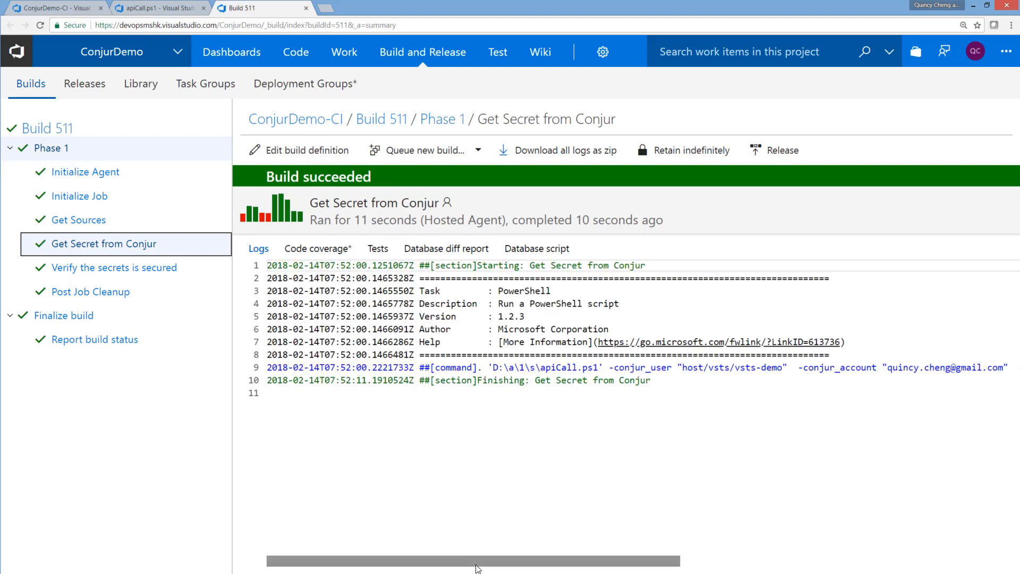
pyautogui.moveTo(494, 560); pyautogui.dragTo(501, 561)
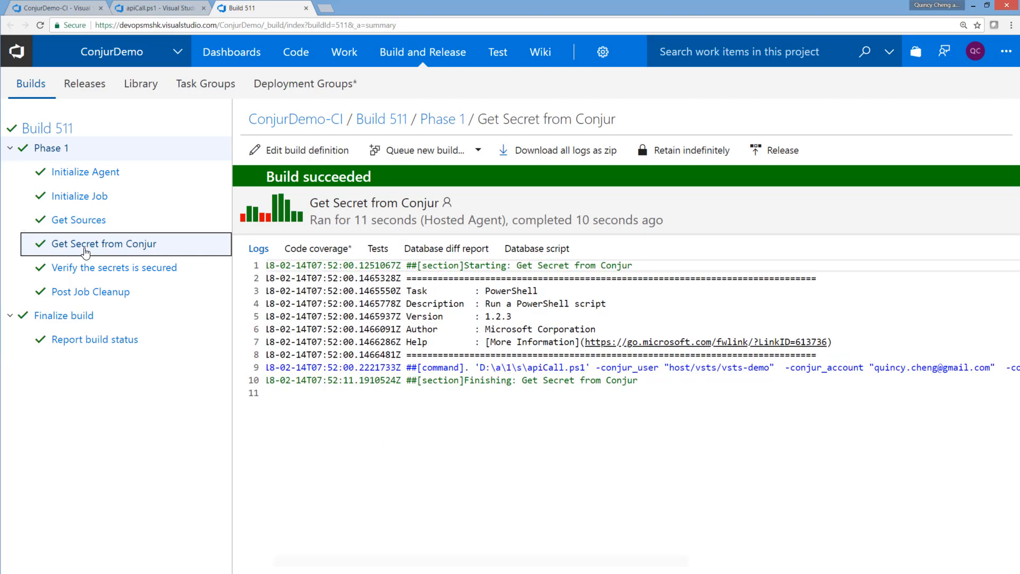
pyautogui.moveTo(340, 564); pyautogui.dragTo(707, 545)
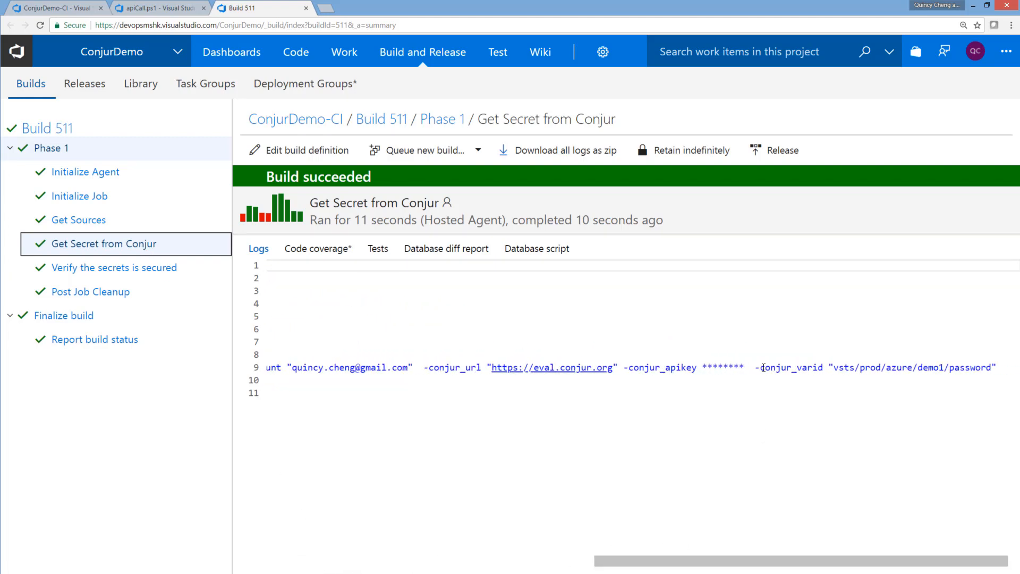
pyautogui.doubleClick(723, 367)
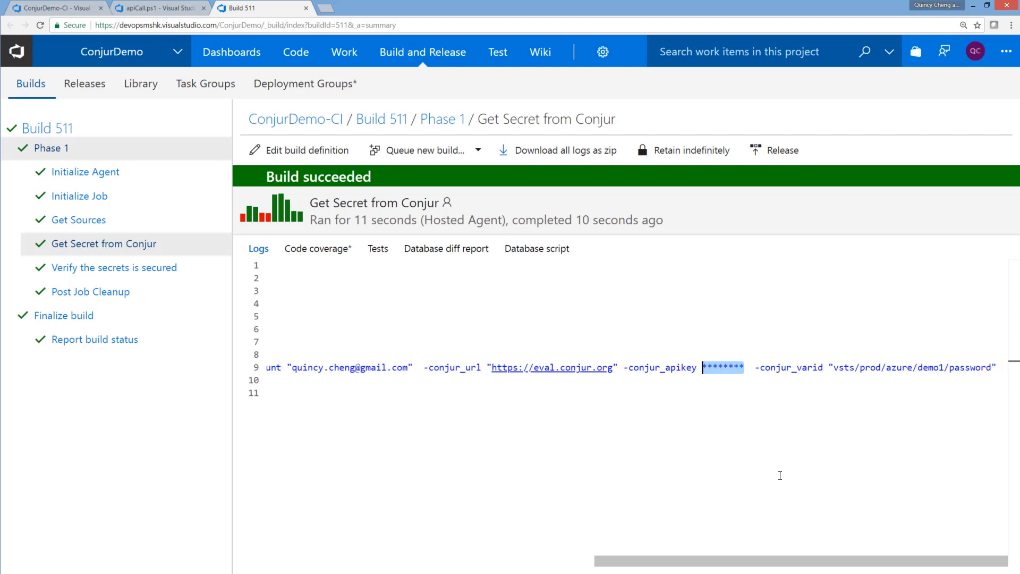
pyautogui.moveTo(832, 564); pyautogui.dragTo(482, 524)
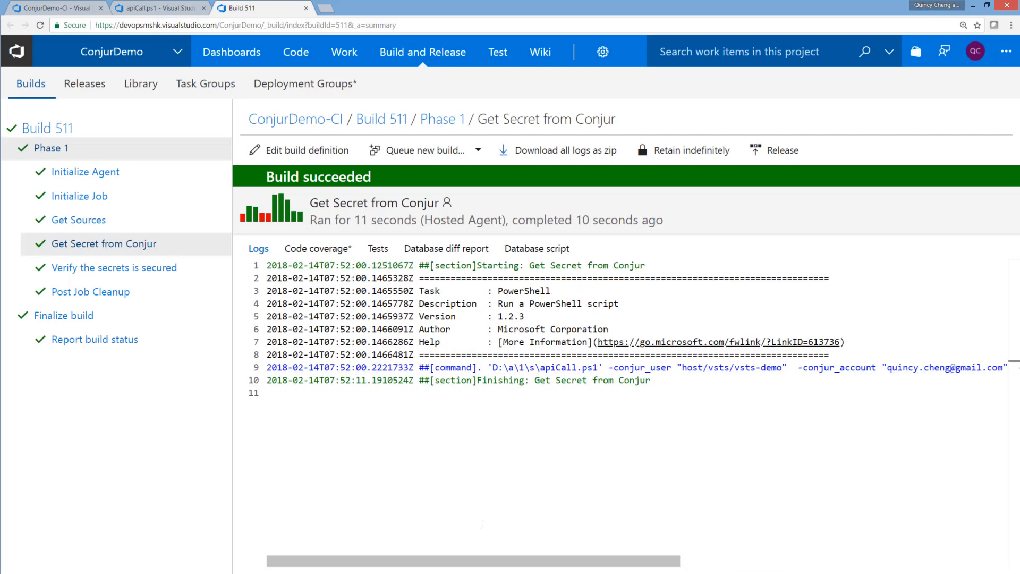
# Open the Verify the secrets is secured log and highlight the -apiResponse argument and the DB Password output in turn
pyautogui.click(166, 279)
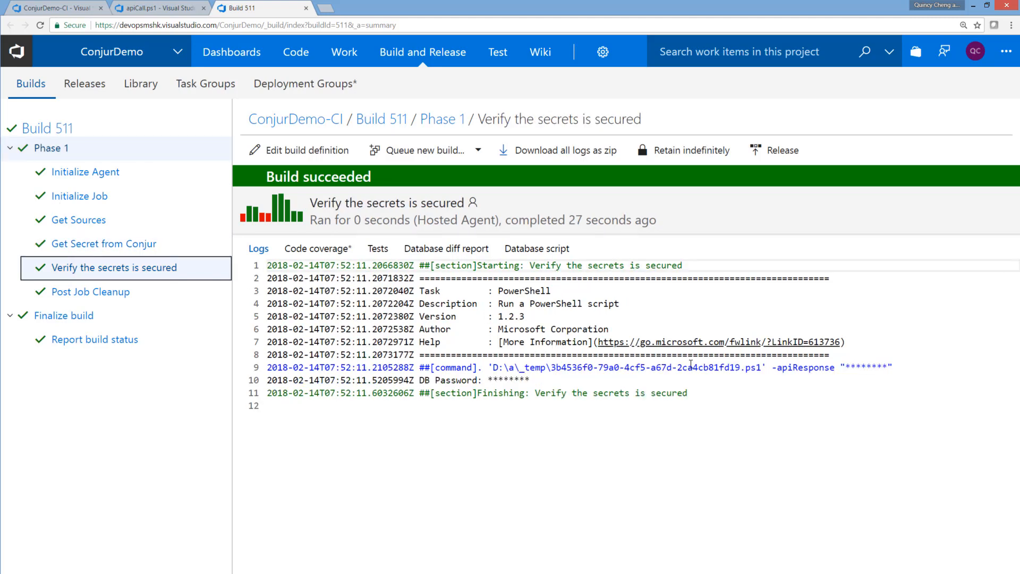
pyautogui.moveTo(773, 367); pyautogui.dragTo(917, 367)
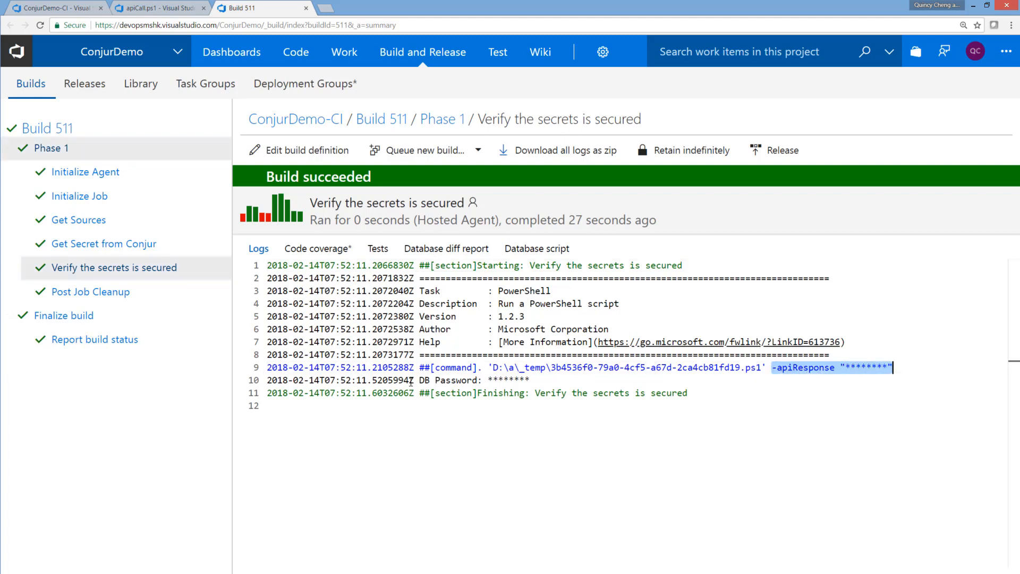
pyautogui.moveTo(415, 381); pyautogui.dragTo(550, 383)
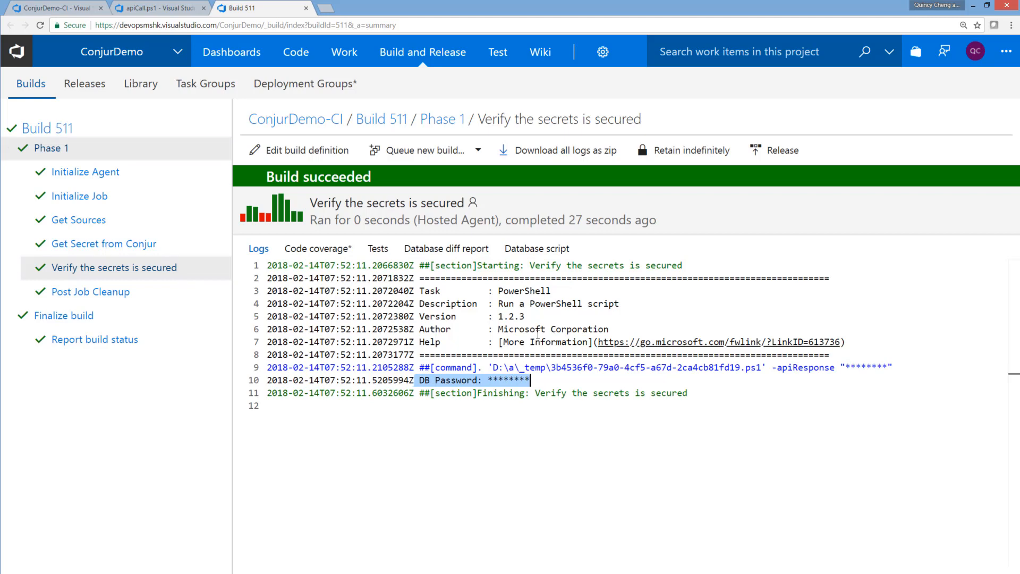
pyautogui.press('Escape')
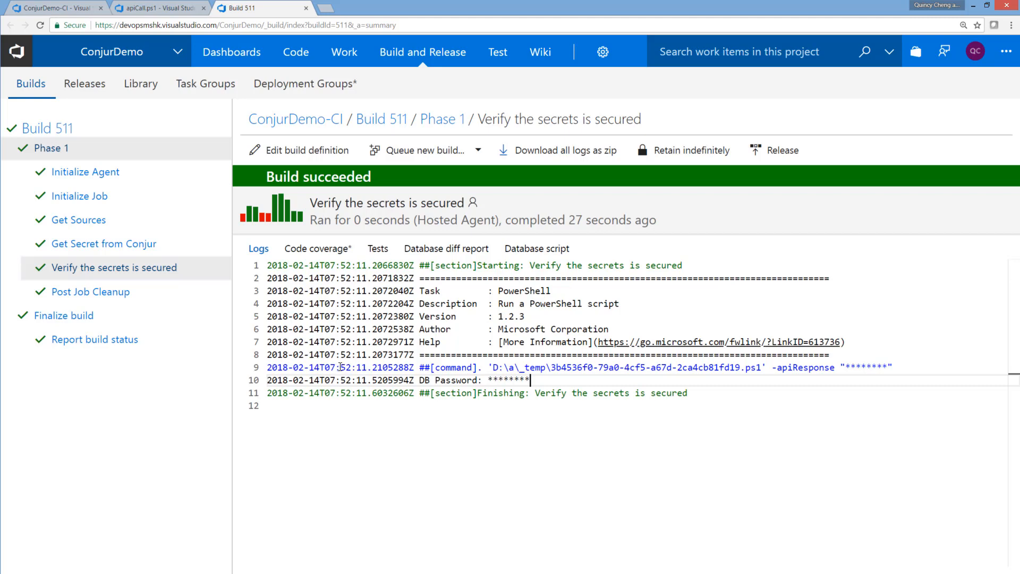
# Return to the apiCall.ps1 script in the ConjurDemo repository
pyautogui.click(176, 10)
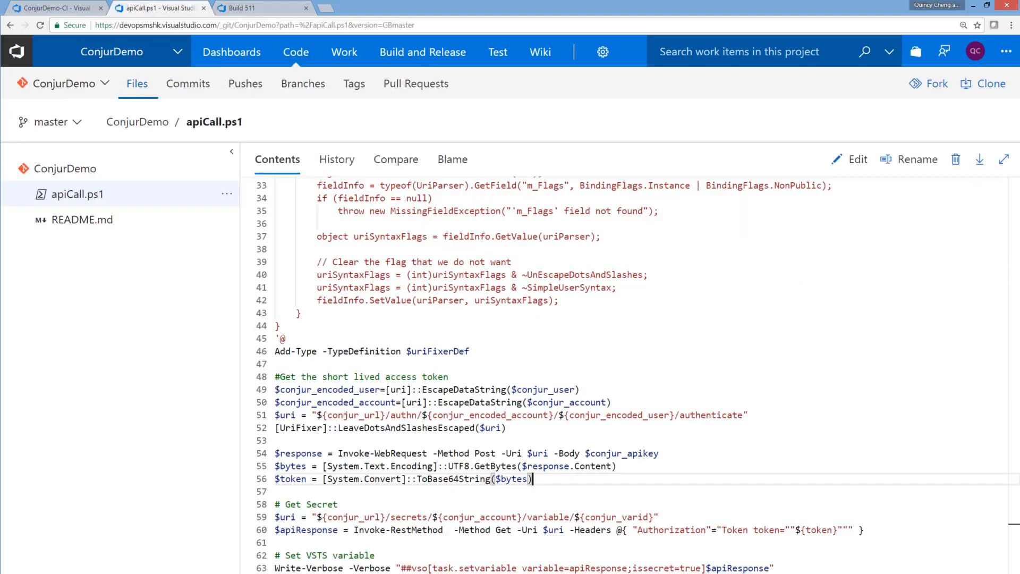